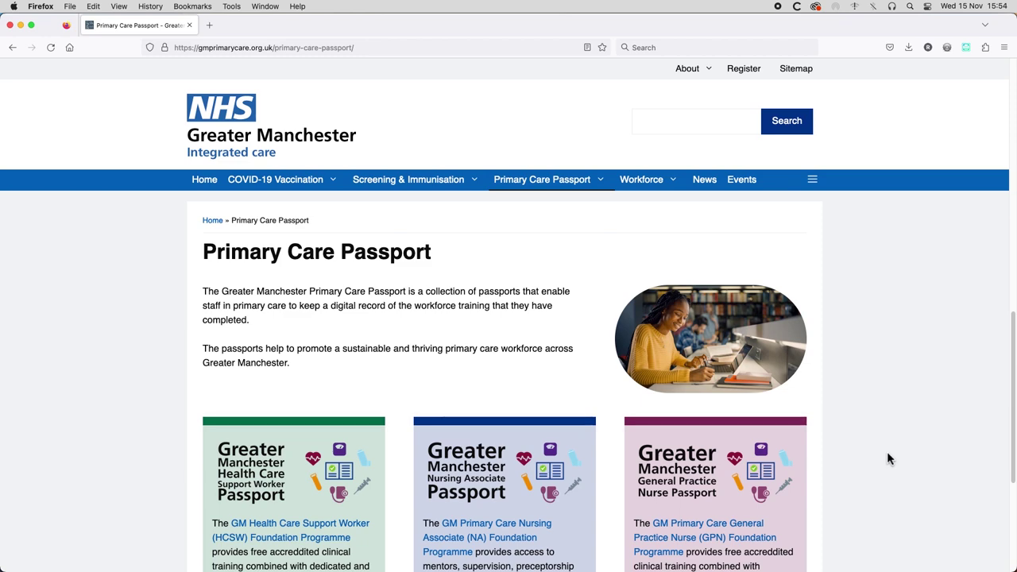
Step: Log in to the General Practice Non-Clinical Workforce Passport with the saved username and password
scroll(904, 437, down, 5)
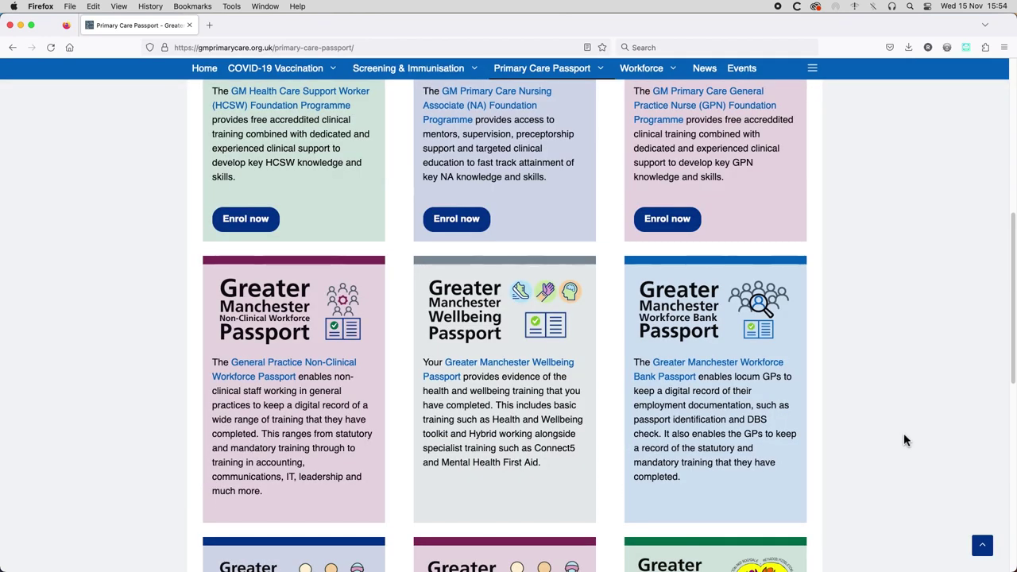
scroll(270, 169, down, 3)
click(270, 169)
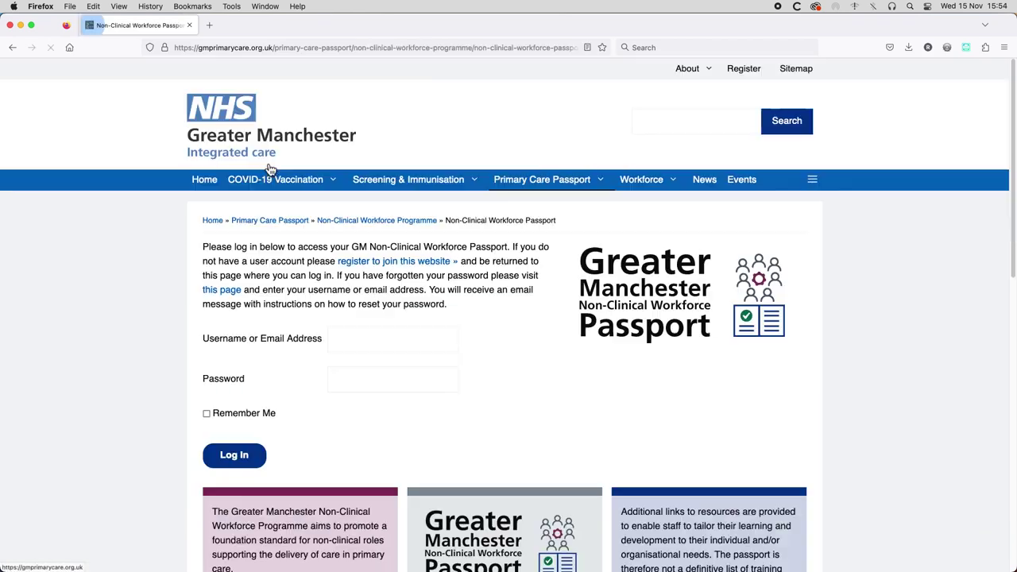
click(371, 344)
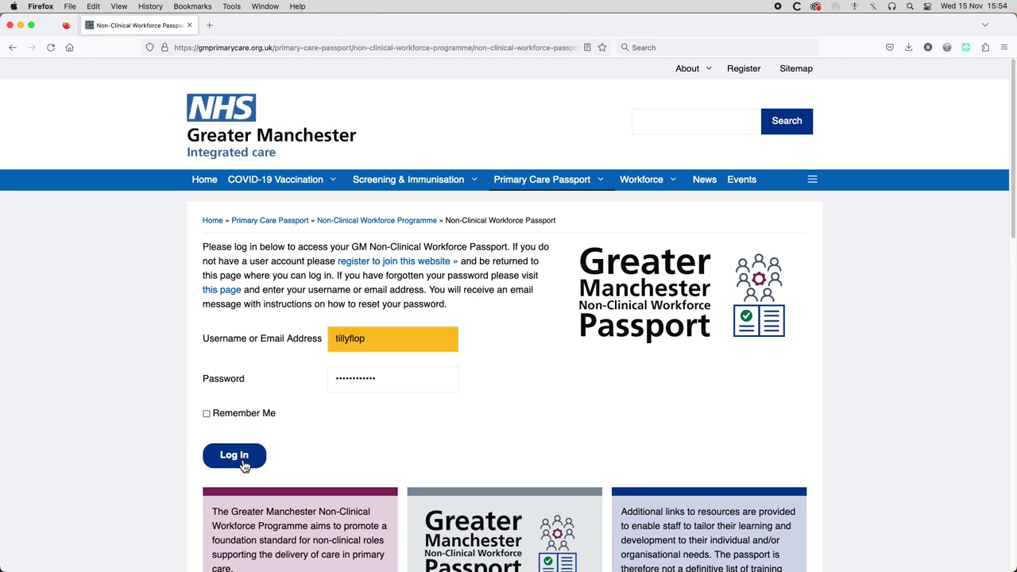
click(238, 459)
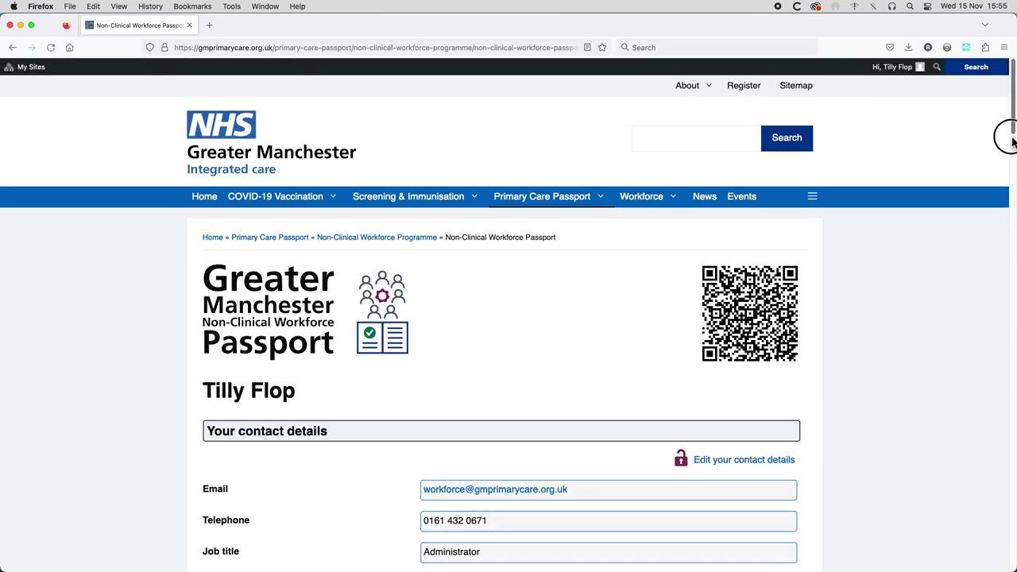
Step: Expand the 'View patient safety training courses' list further down the passport
scroll(1007, 135, down, 5)
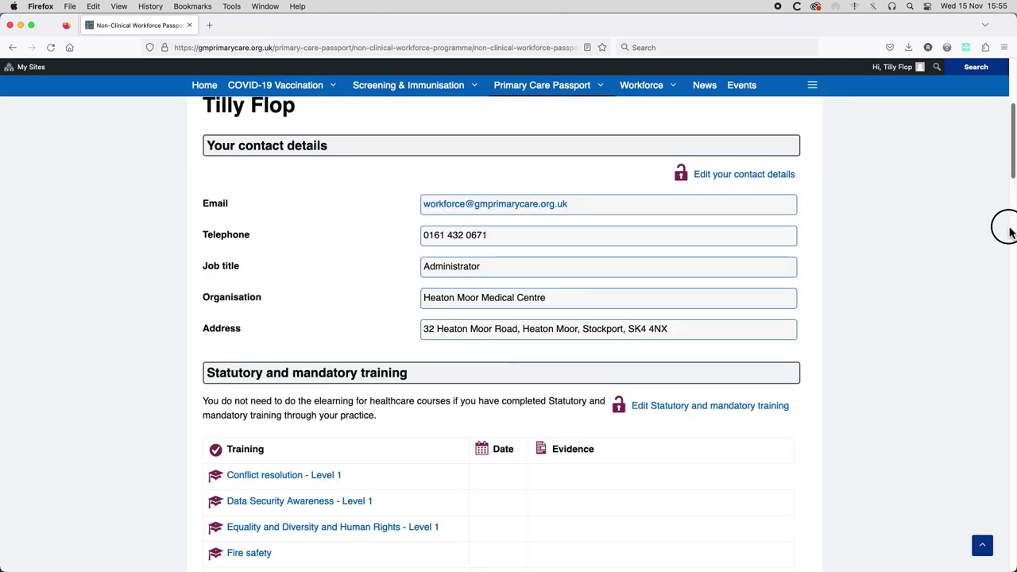
scroll(1009, 232, down, 5)
scroll(1008, 248, down, 6)
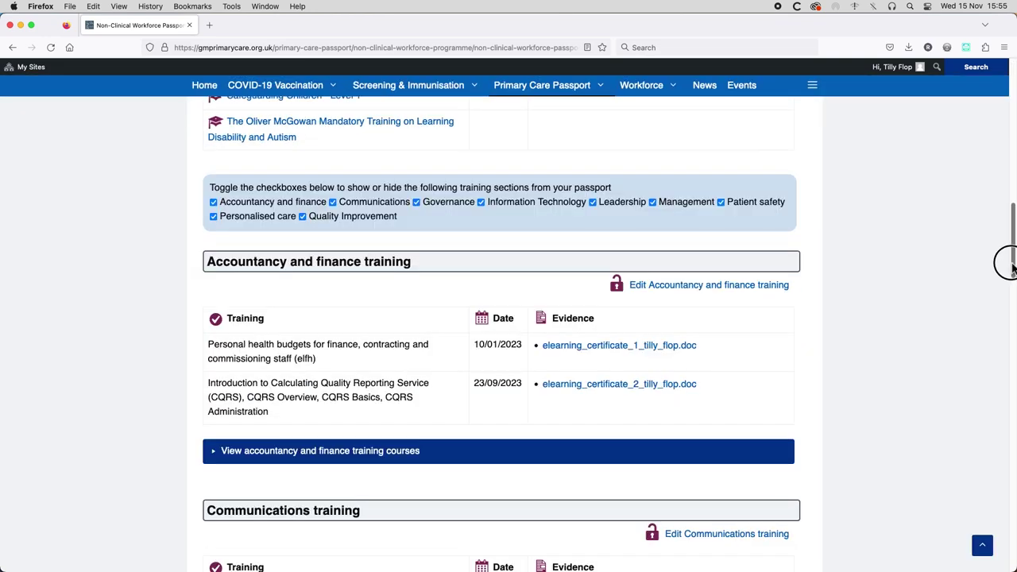
scroll(1011, 266, down, 1)
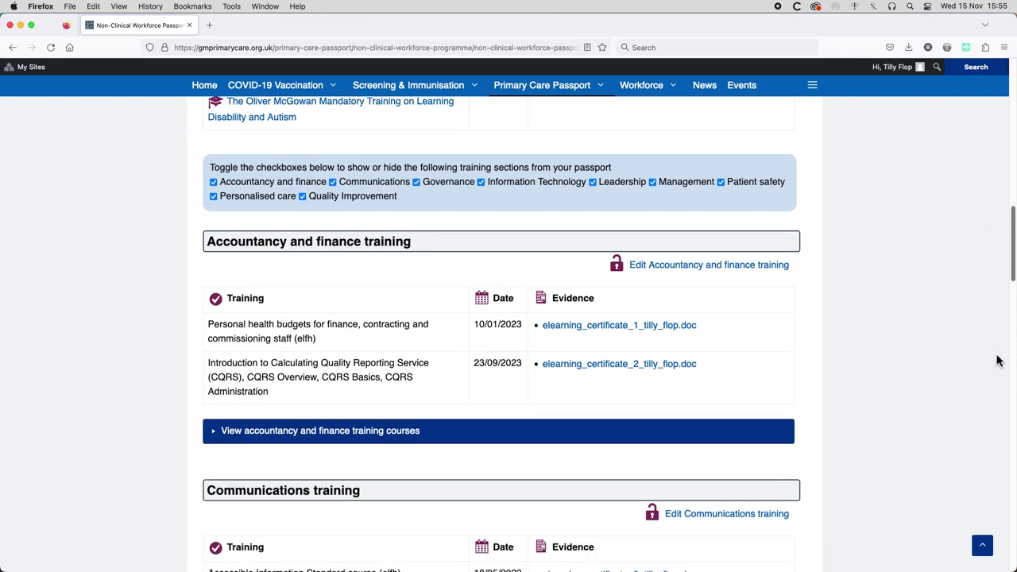
scroll(978, 365, down, 5)
scroll(955, 370, down, 15)
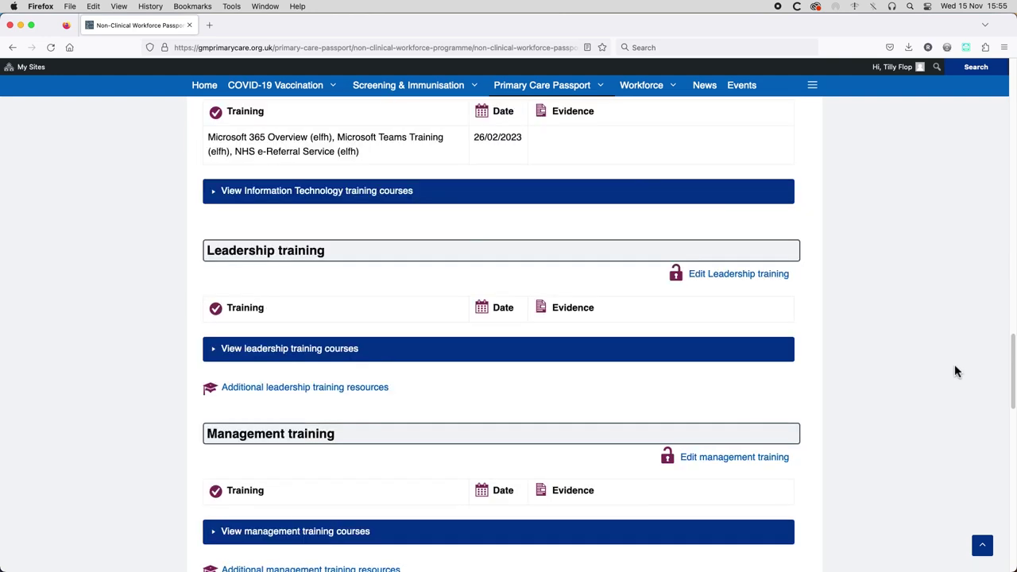
click(280, 435)
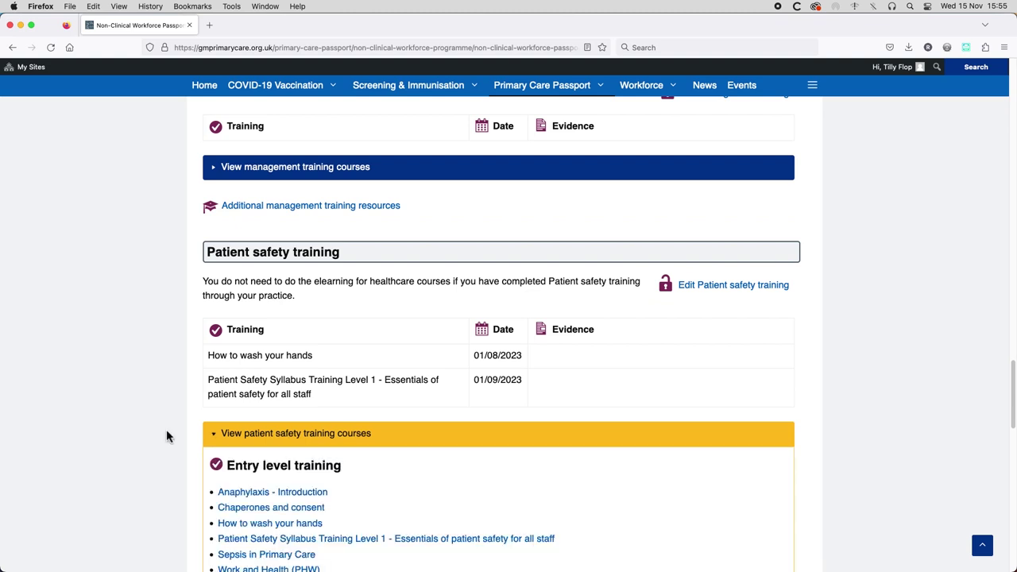
Step: Open the Patient Safety Syllabus and Confidentiality courses in new tabs
scroll(167, 432, down, 1)
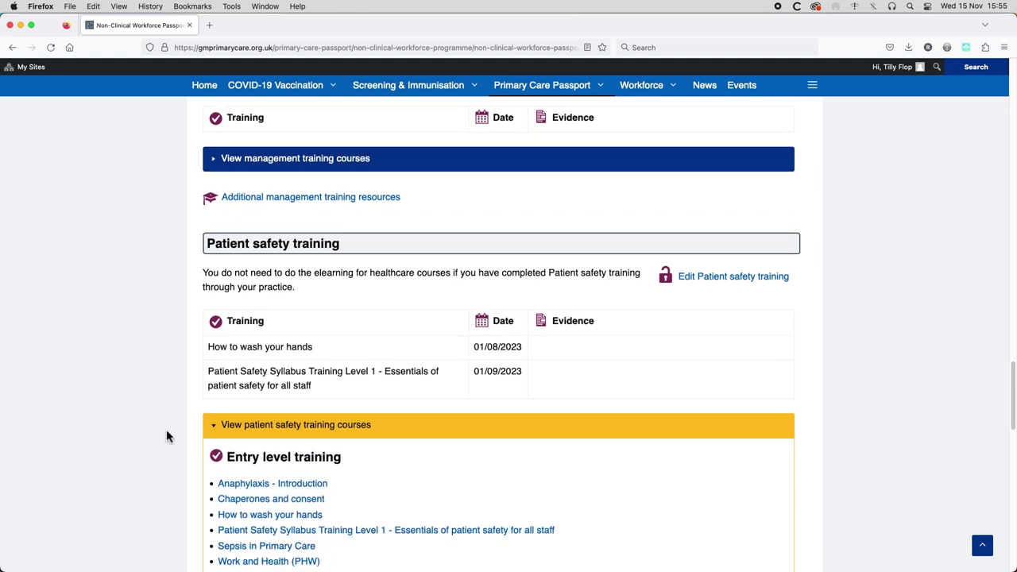
scroll(167, 433, down, 3)
click(374, 414)
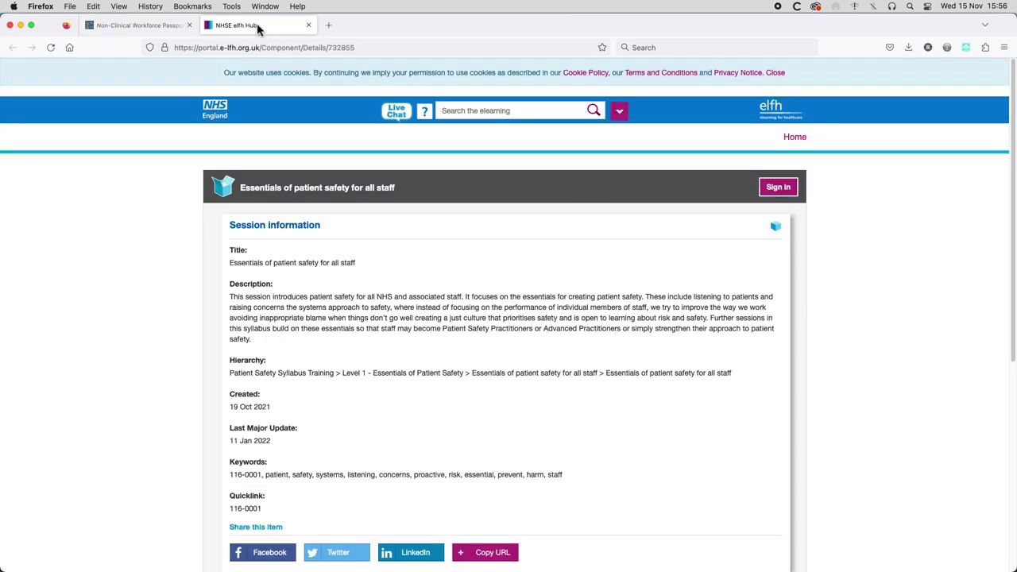
click(256, 342)
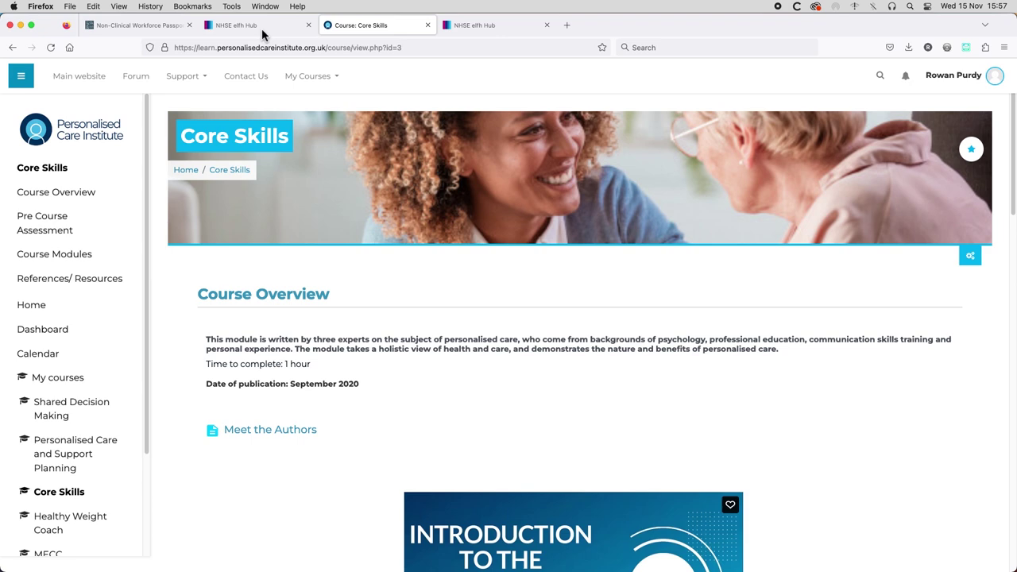
click(261, 28)
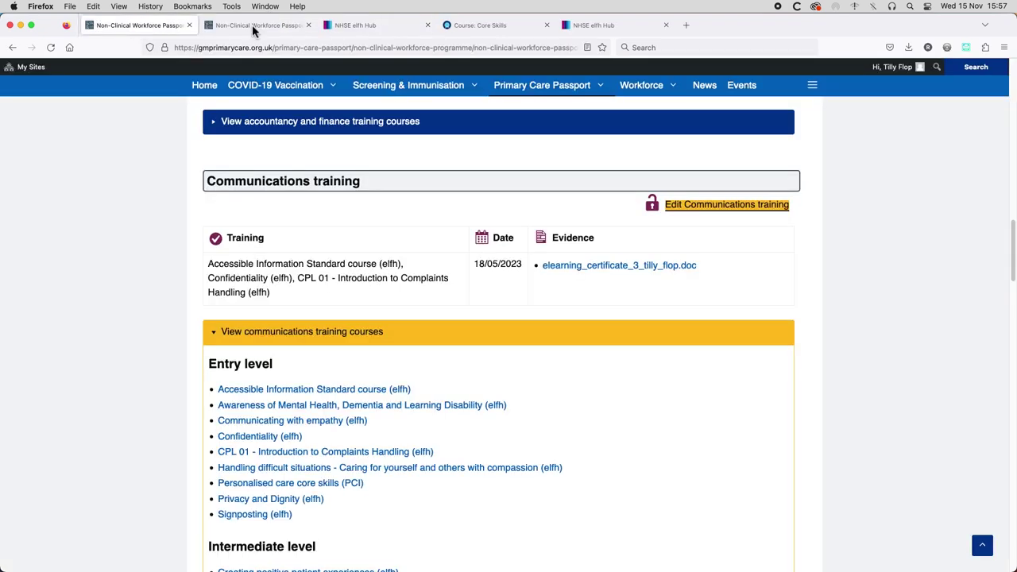
Step: Tick Personalised care core skills (PCI), Privacy and Dignity, CPL 01 Complaints Handling and Communicating with empathy
click(254, 26)
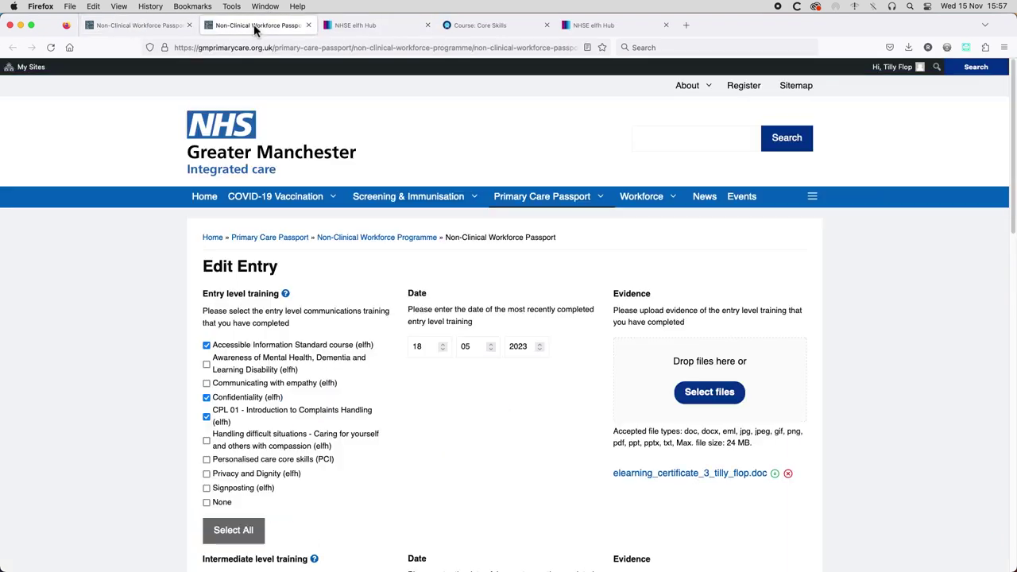
click(207, 460)
click(206, 474)
click(207, 416)
click(206, 383)
Step: Set the courses' completion date to 14/11/2023
double_click(416, 346)
text(14)
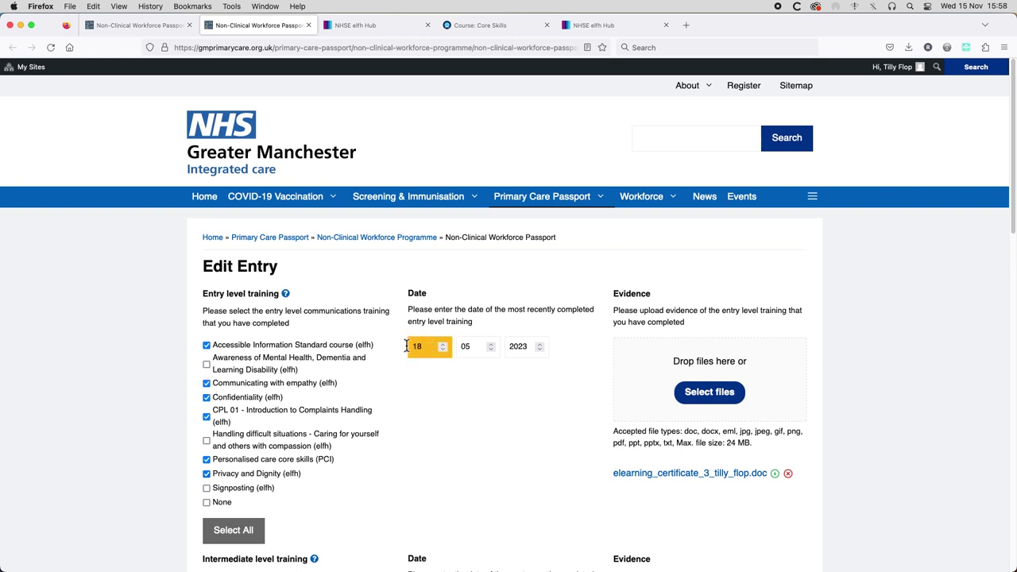
click(464, 346)
double_click(465, 346)
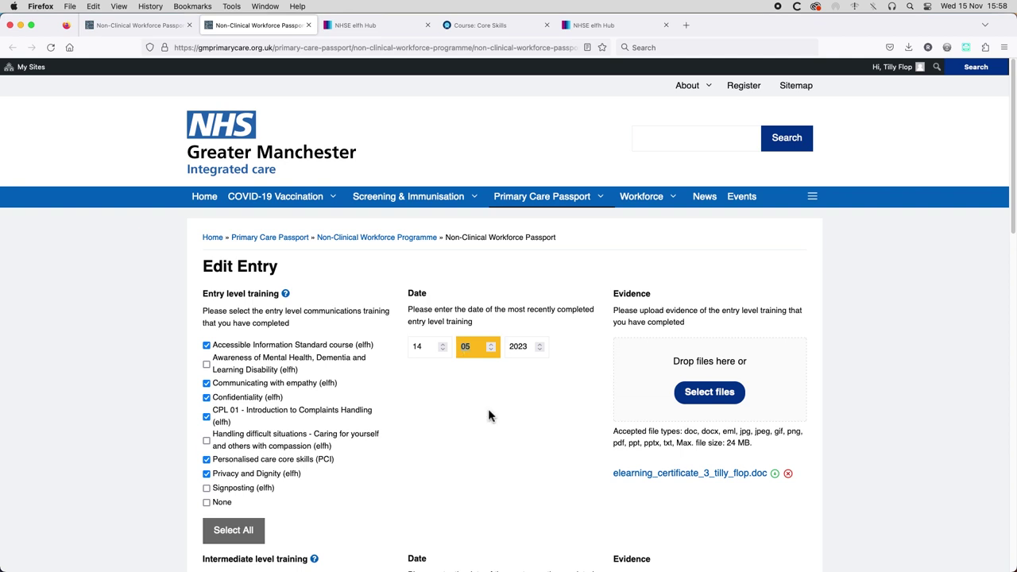
text(11)
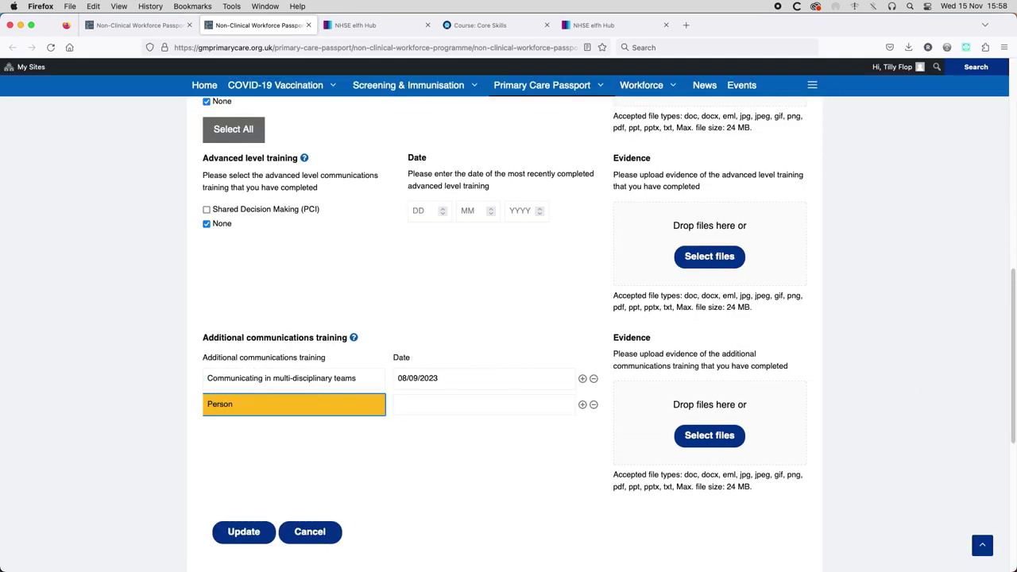
Step: Add 'Person centred care in Stockport' dated 12/11/2023 and save the entry
text(centred care in Stockport)
key(Tab)
text(12/11/2023)
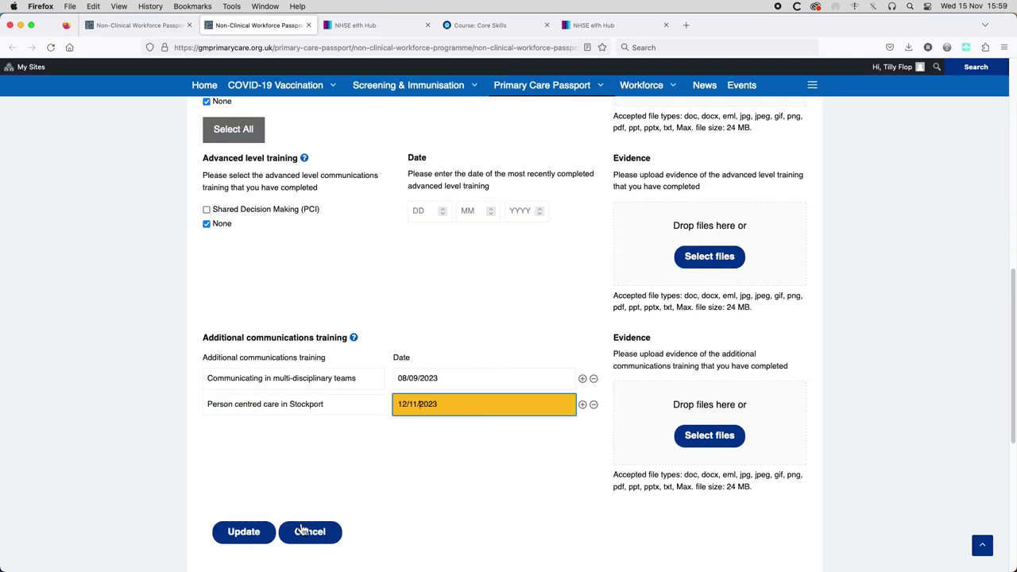
click(244, 532)
click(156, 27)
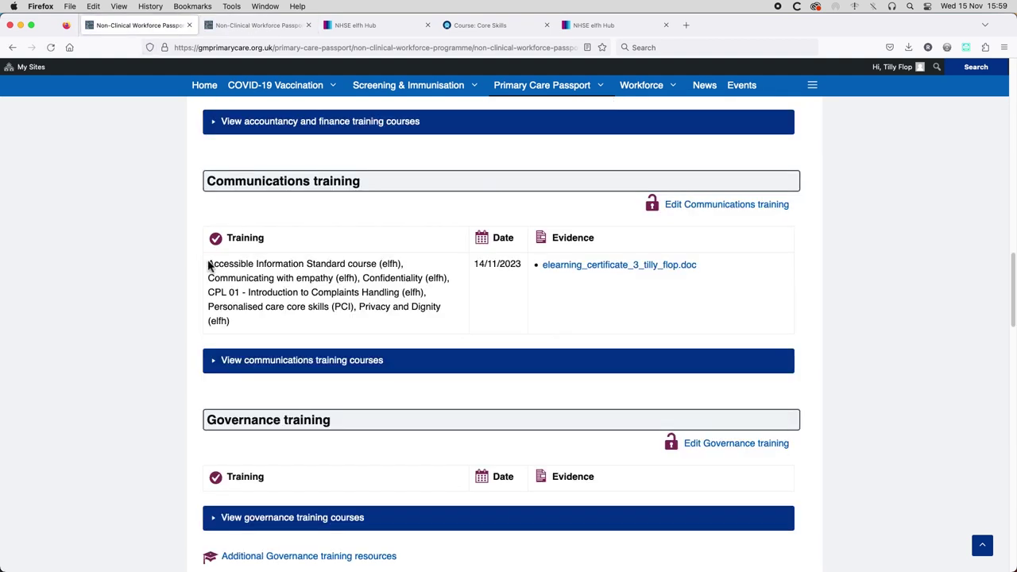
drag(211, 264, 249, 324)
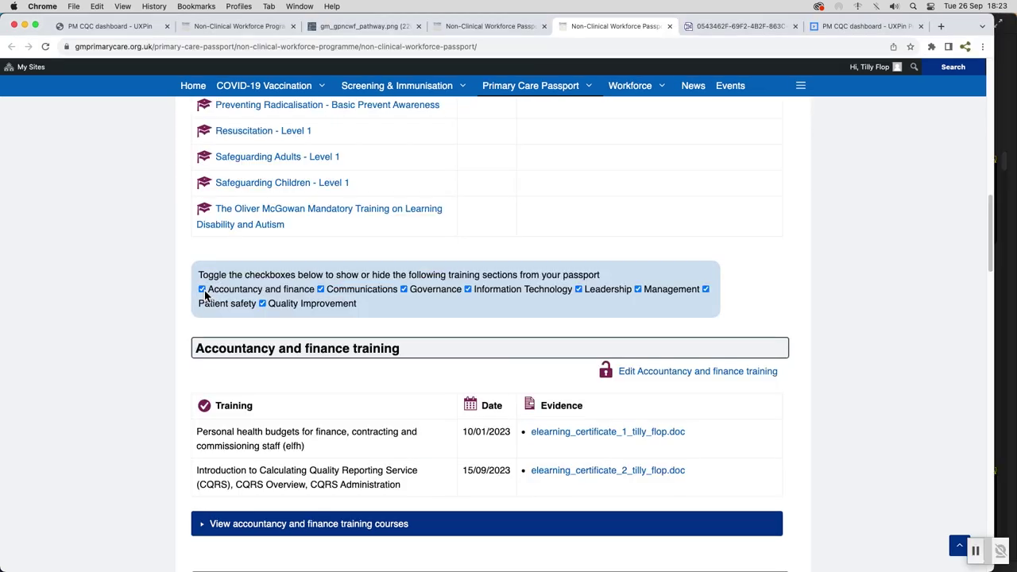
Step: Untick the Communications, Governance and Information Technology sections, leaving Accountancy and finance shown
click(203, 290)
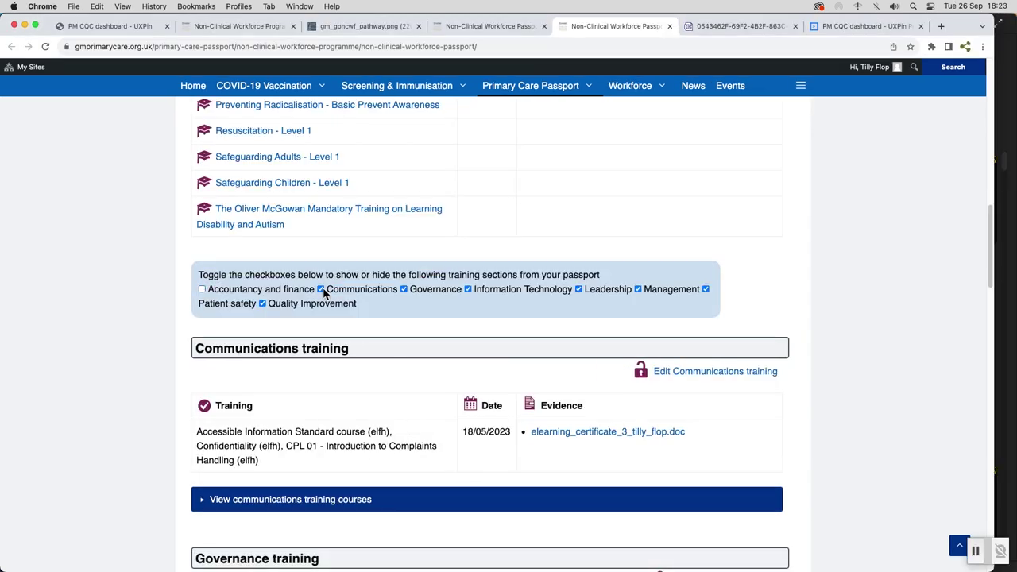
click(371, 292)
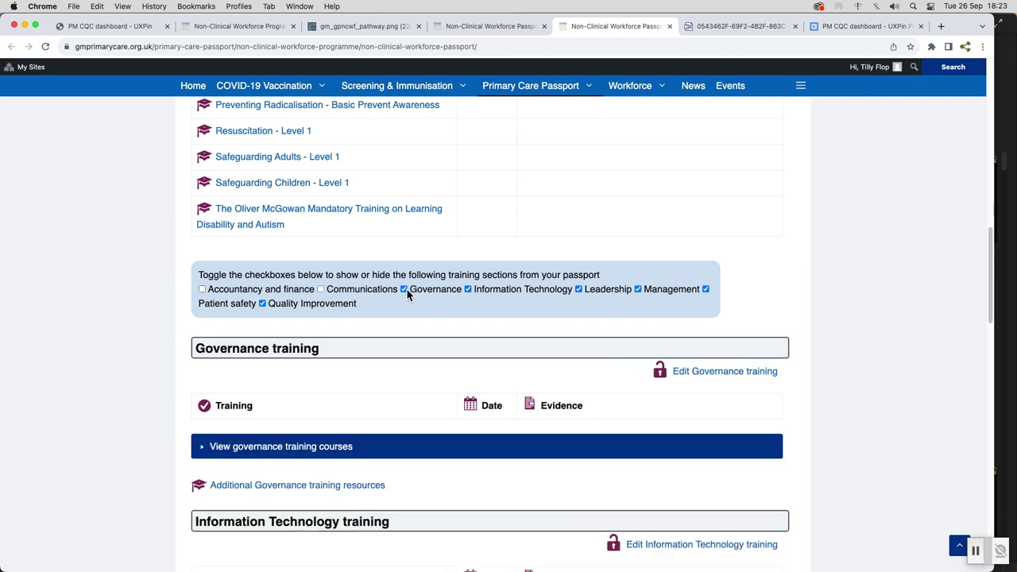
click(405, 290)
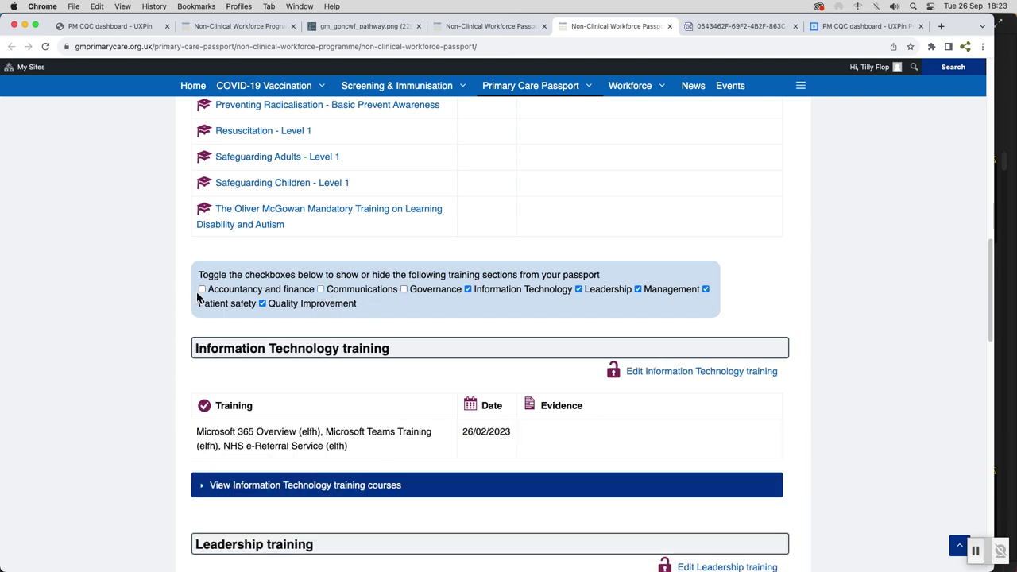
click(202, 289)
click(468, 289)
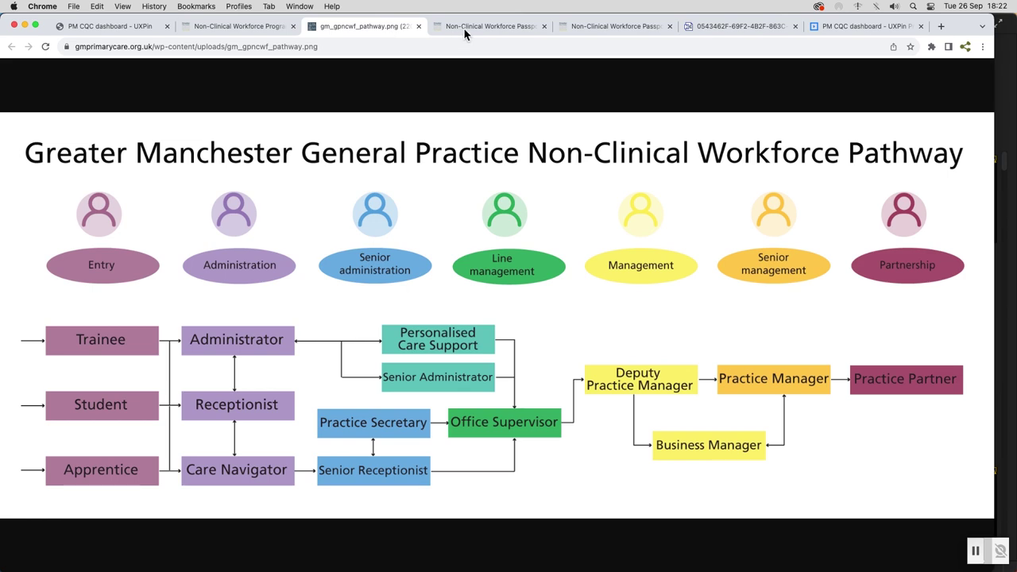
Step: In the passport mind map, expand the Your contact details, Accounting and finance, and Communications branches
click(722, 26)
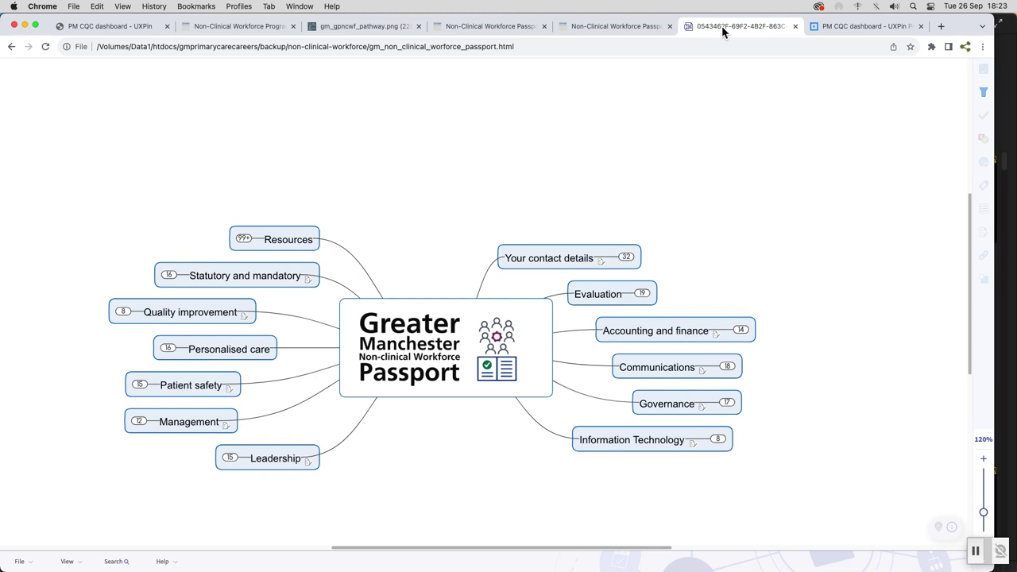
click(624, 257)
click(748, 334)
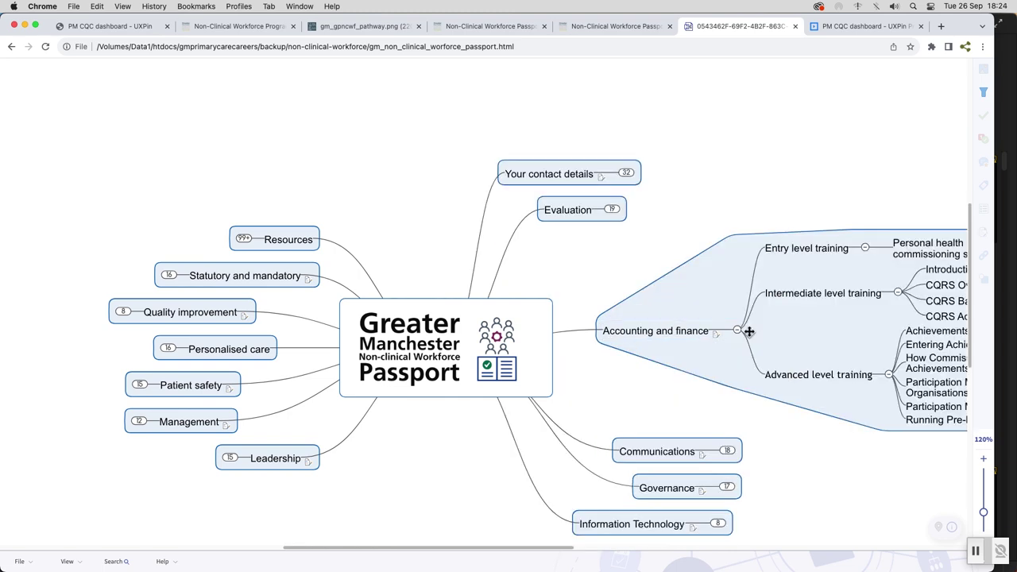
click(691, 452)
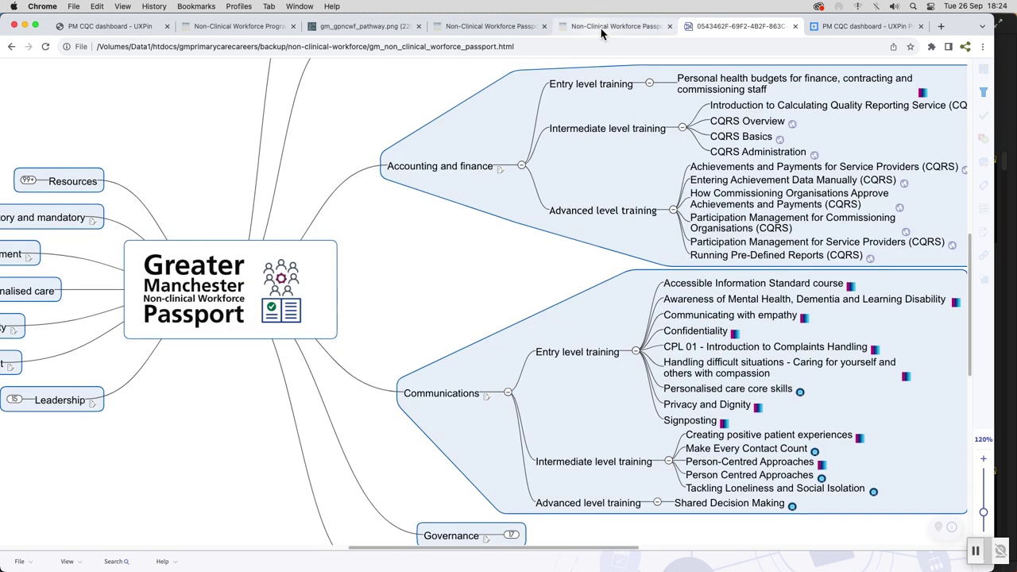
click(602, 27)
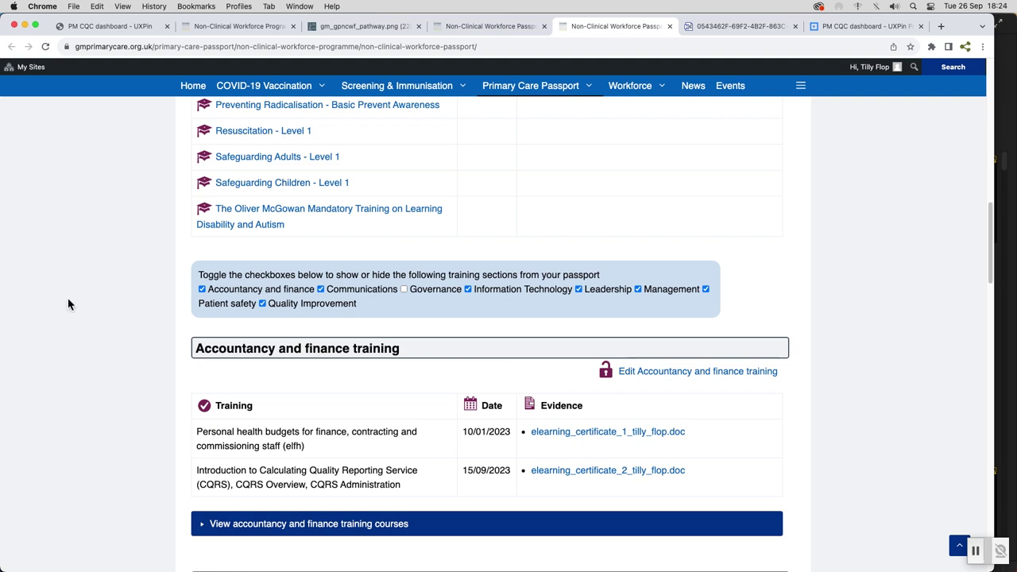
Step: Open Personal health budgets from the accountancy and finance course list on elfh Hub, then collapse the list
scroll(68, 304, down, 3)
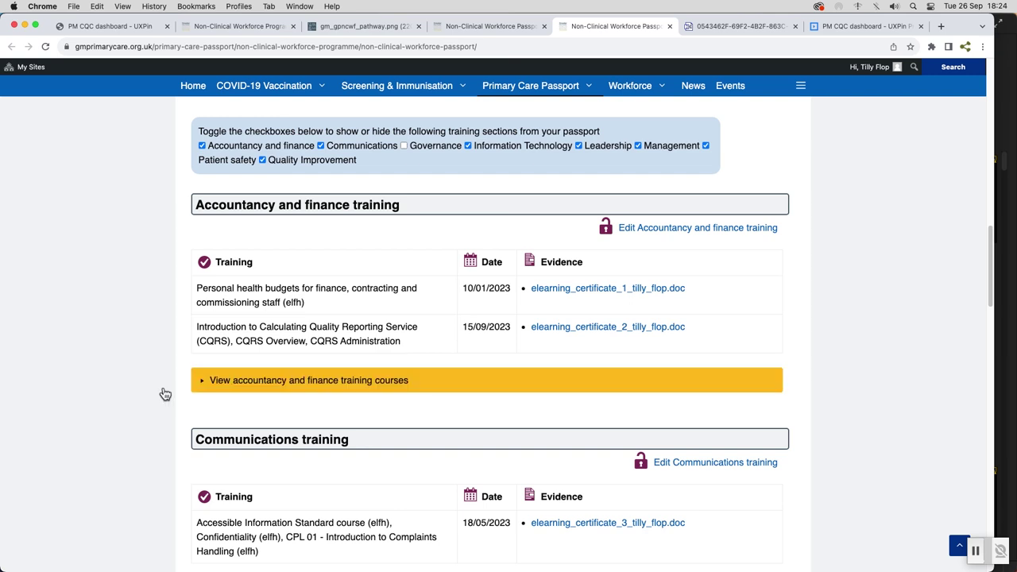
key(Return)
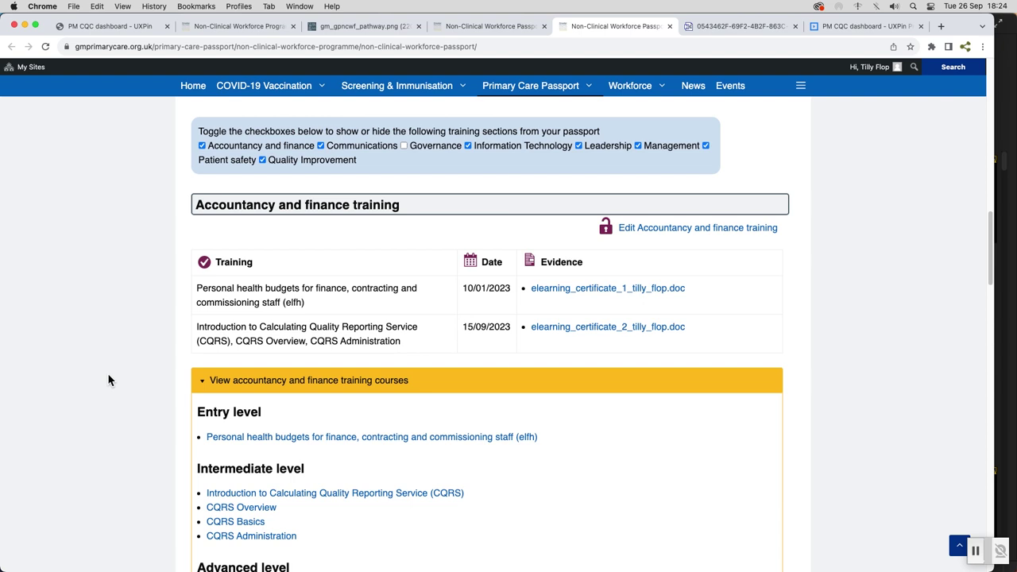
scroll(109, 380, down, 1)
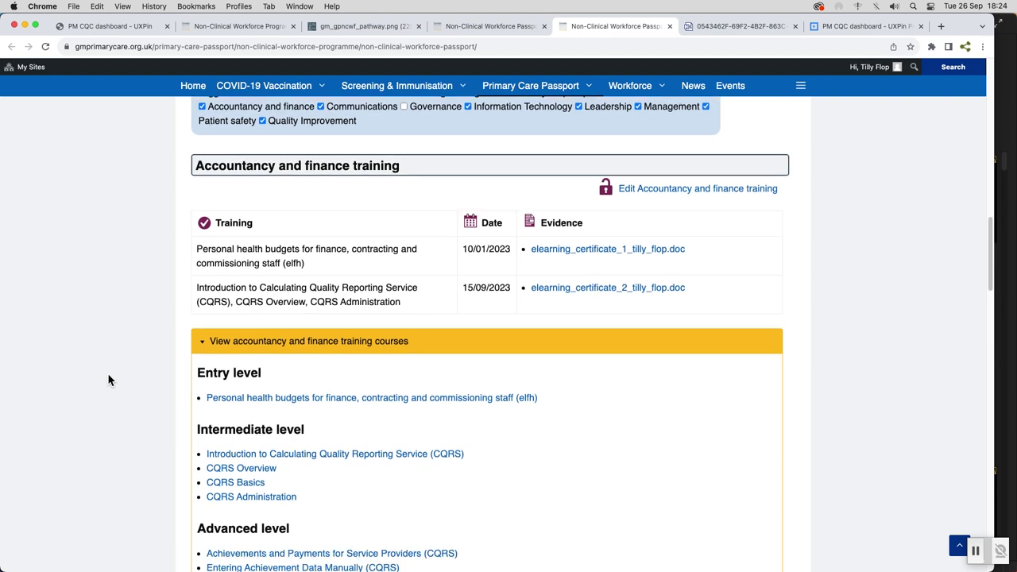
scroll(109, 380, down, 2)
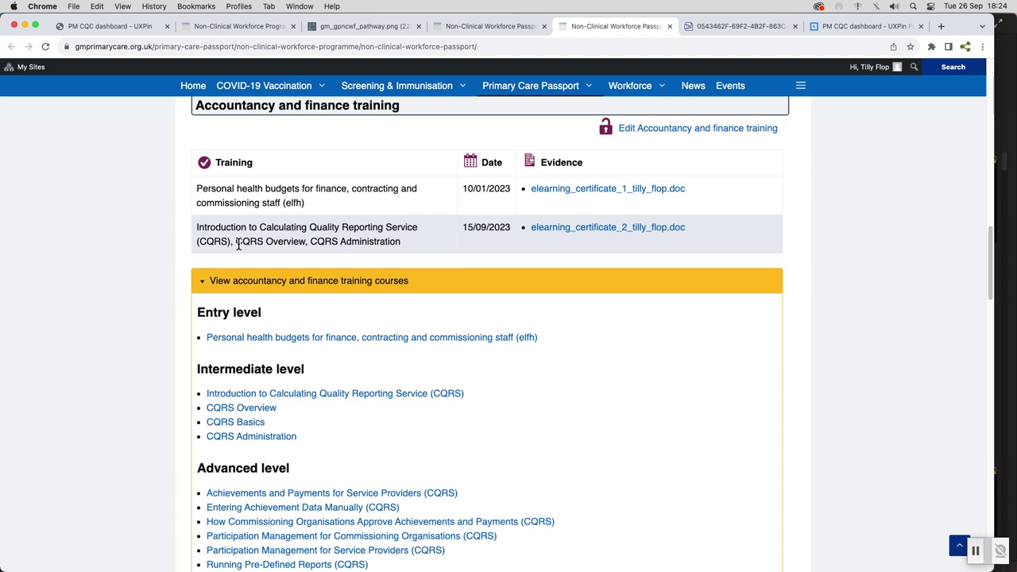
super+click(286, 339)
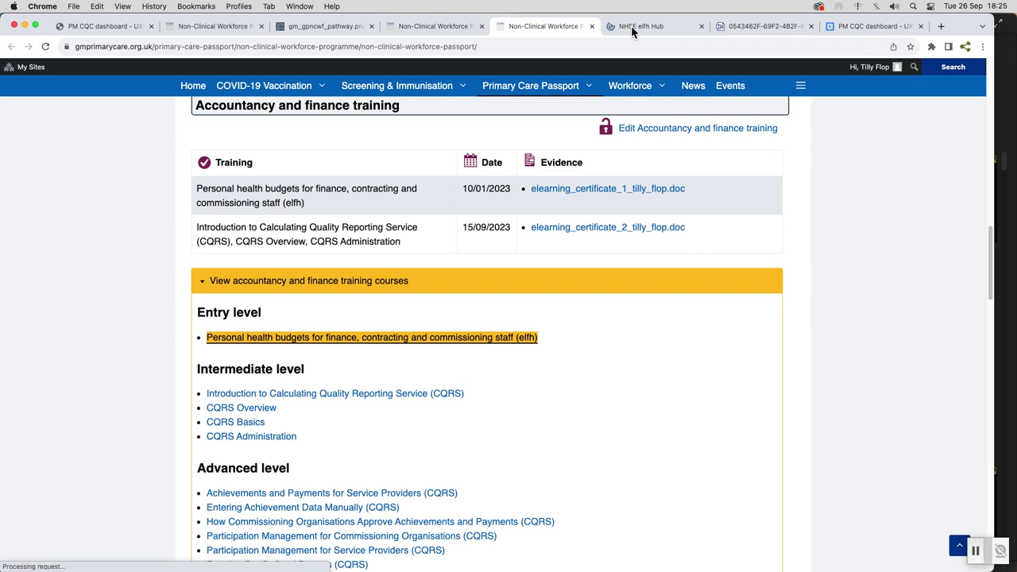
click(631, 26)
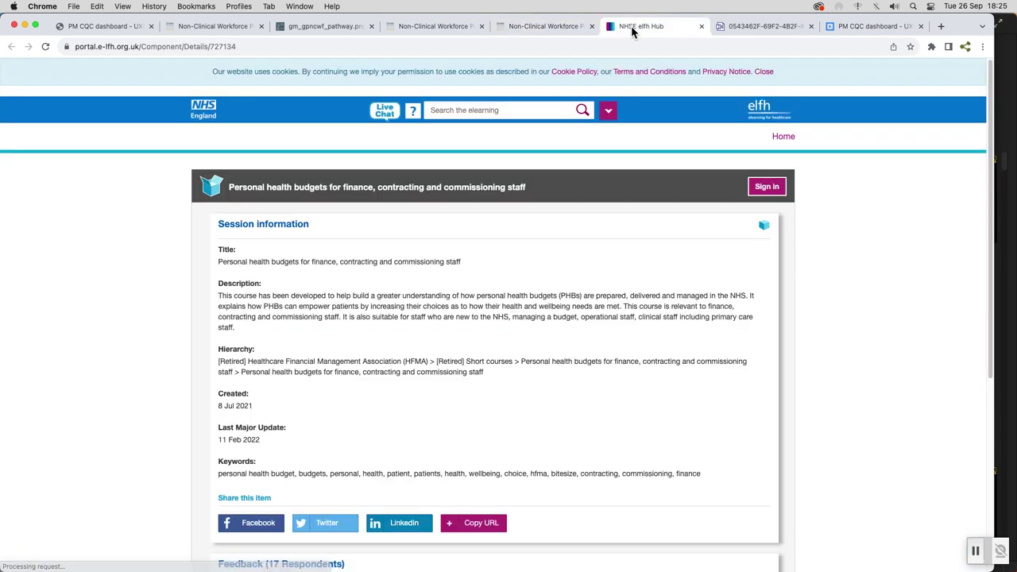
click(532, 25)
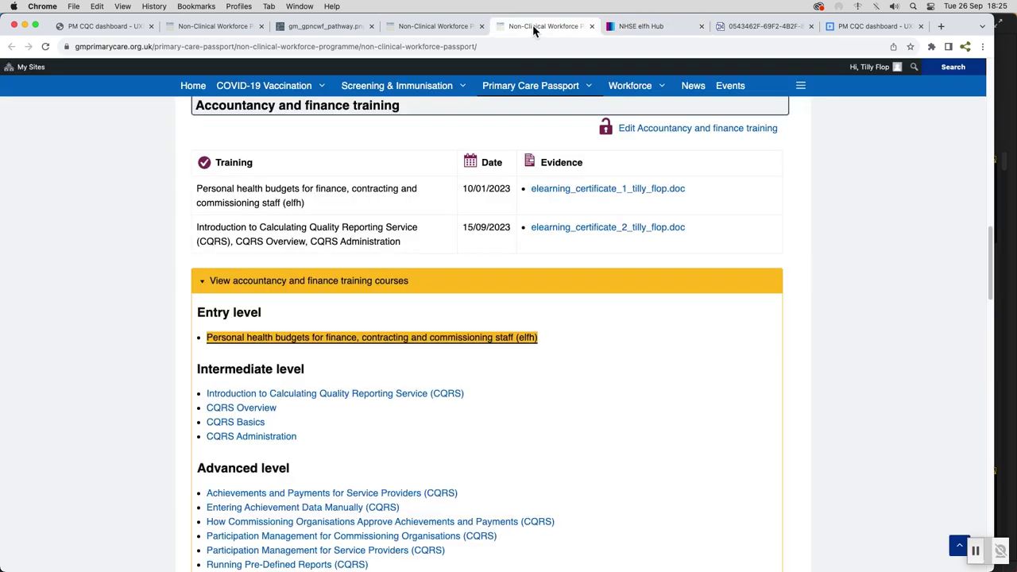
click(338, 288)
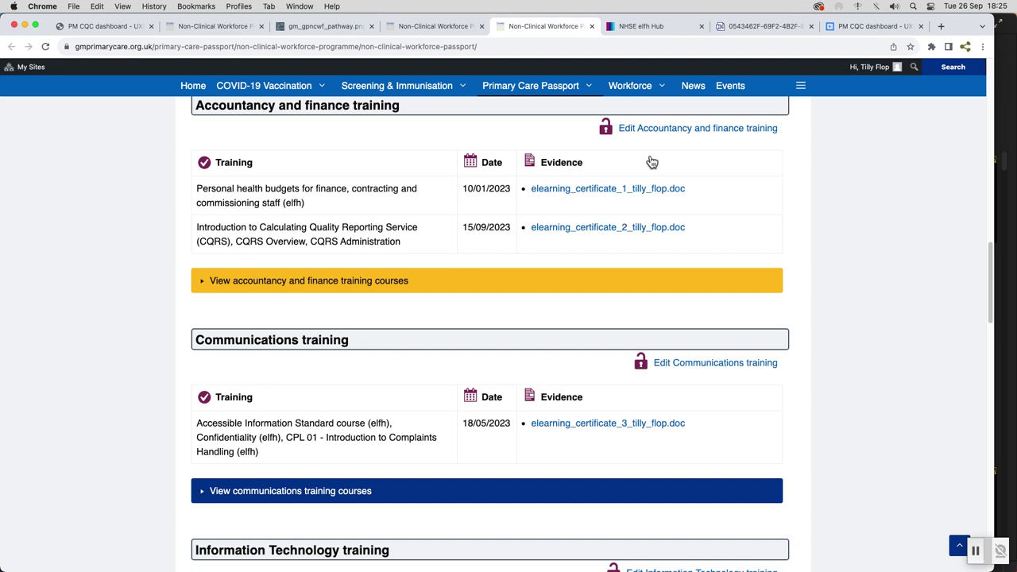
Step: In the accountancy and finance training record, tick CQRS Basics and keep CQRS Administration ticked
click(682, 131)
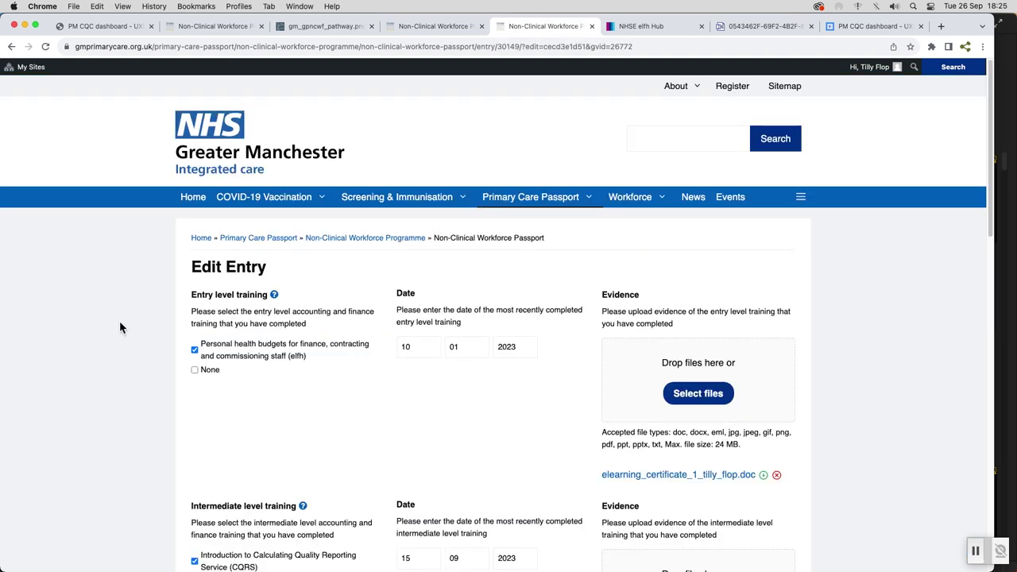
scroll(119, 327, down, 1)
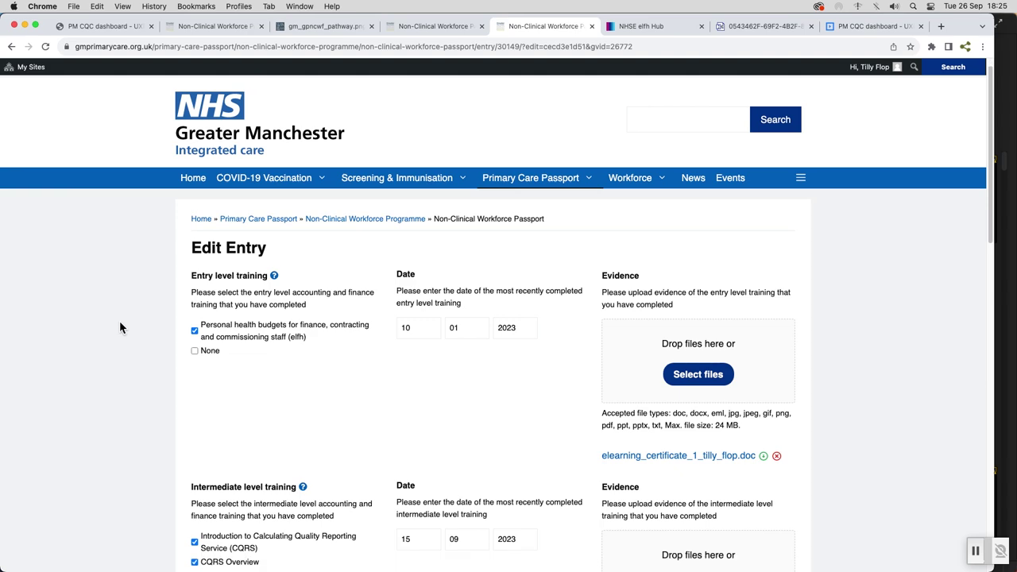
scroll(120, 328, down, 6)
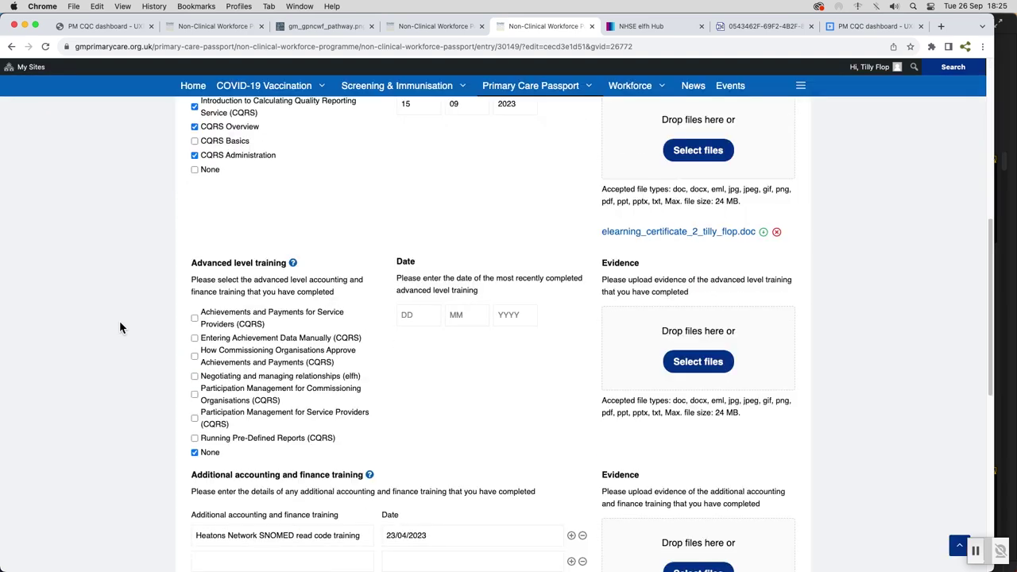
scroll(120, 327, down, 2)
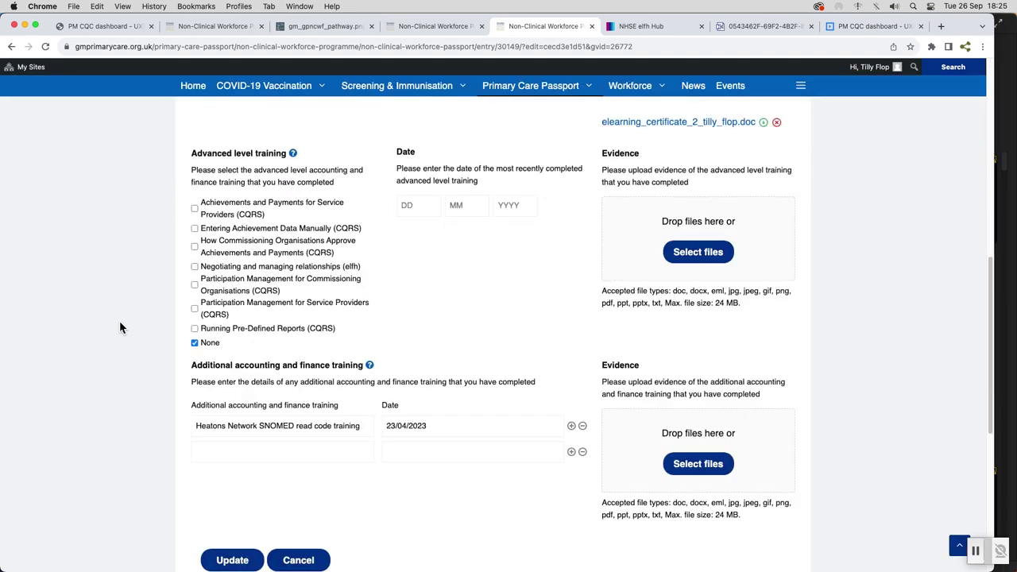
scroll(120, 328, up, 2)
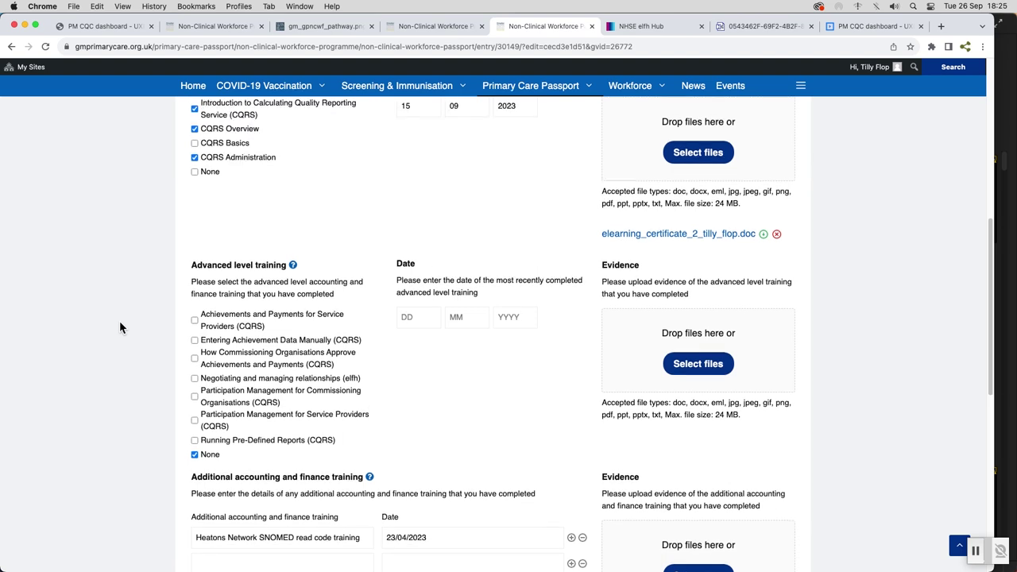
scroll(120, 328, up, 1)
scroll(120, 328, up, 1)
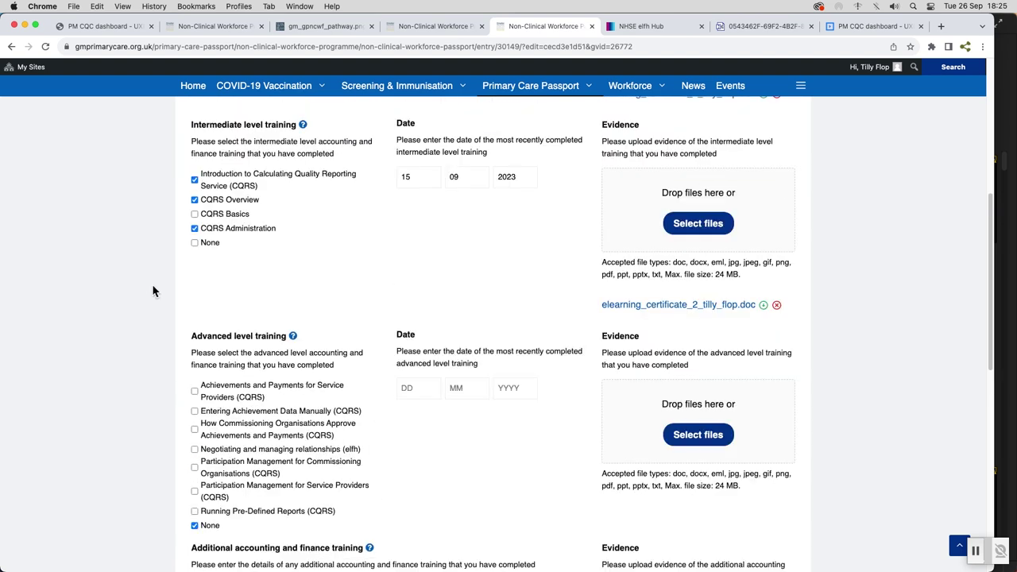
click(195, 215)
click(197, 228)
key(space)
Step: Set the intermediate training completion day to 23 and save the record
key(Tab)
key(Tab)
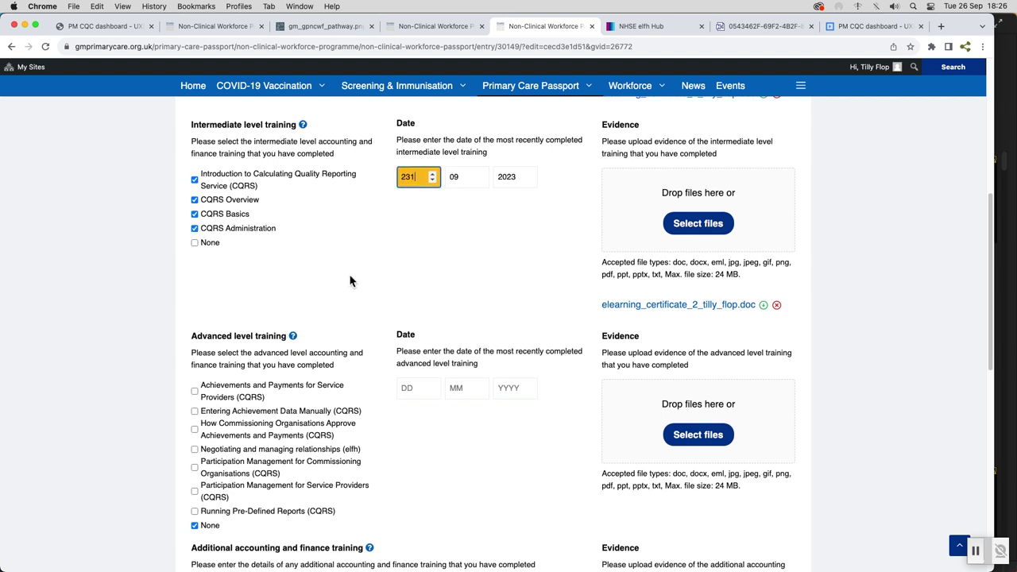
text(23)
scroll(138, 290, down, 15)
click(230, 173)
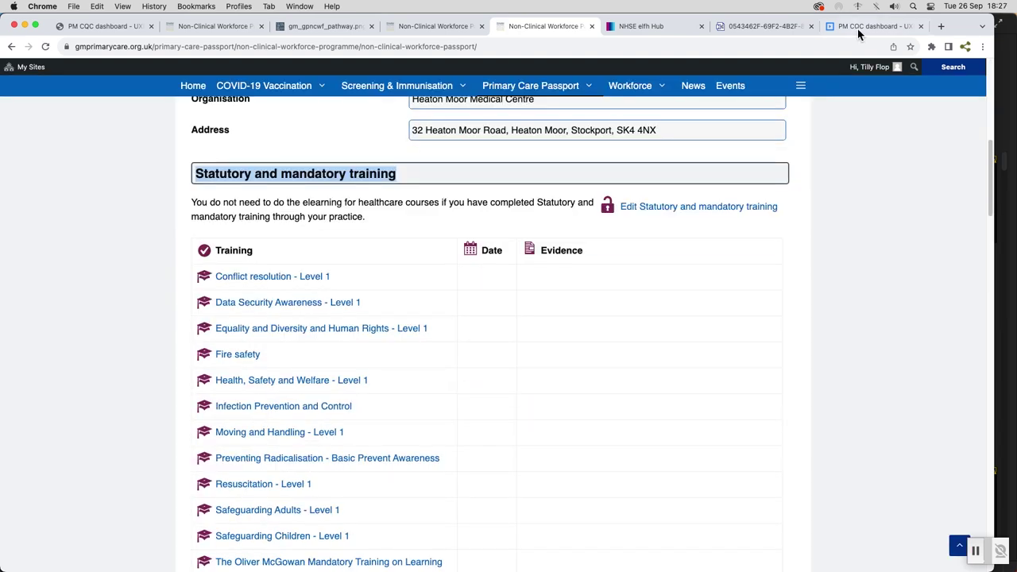
click(866, 27)
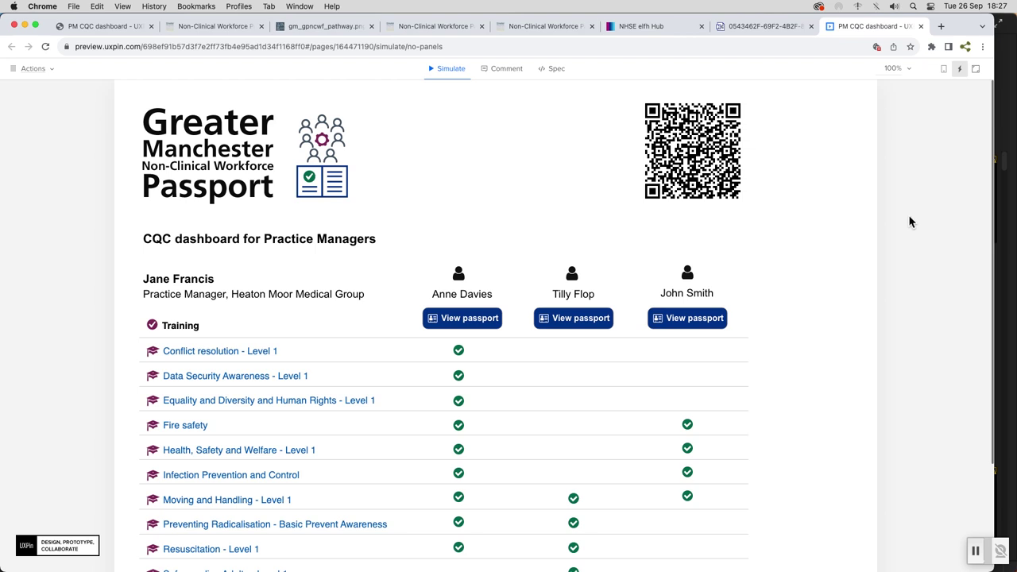
Step: Scroll through the UXPin CQC dashboard prototype's staff training rows
scroll(909, 222, down, 1)
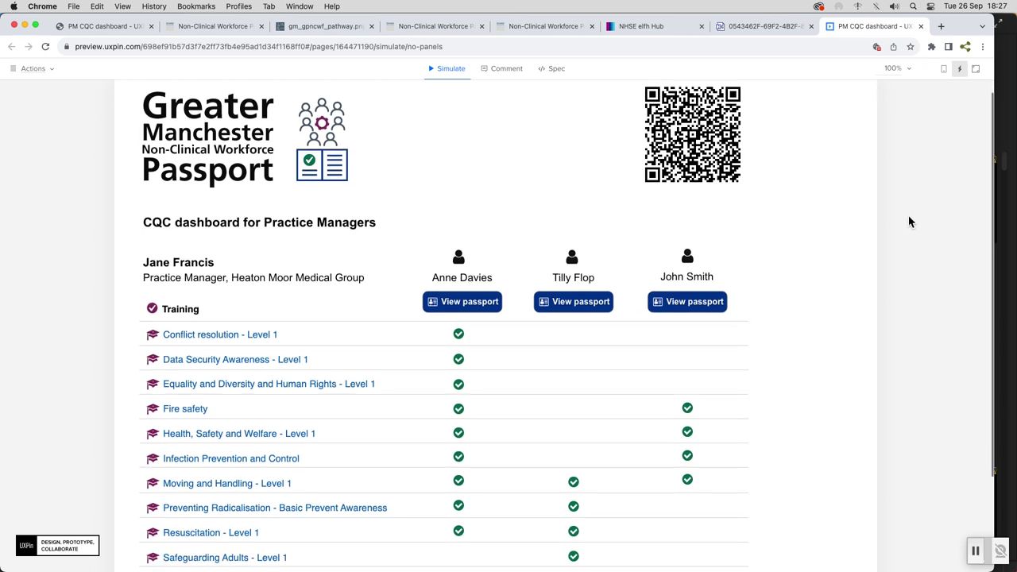
scroll(910, 222, down, 3)
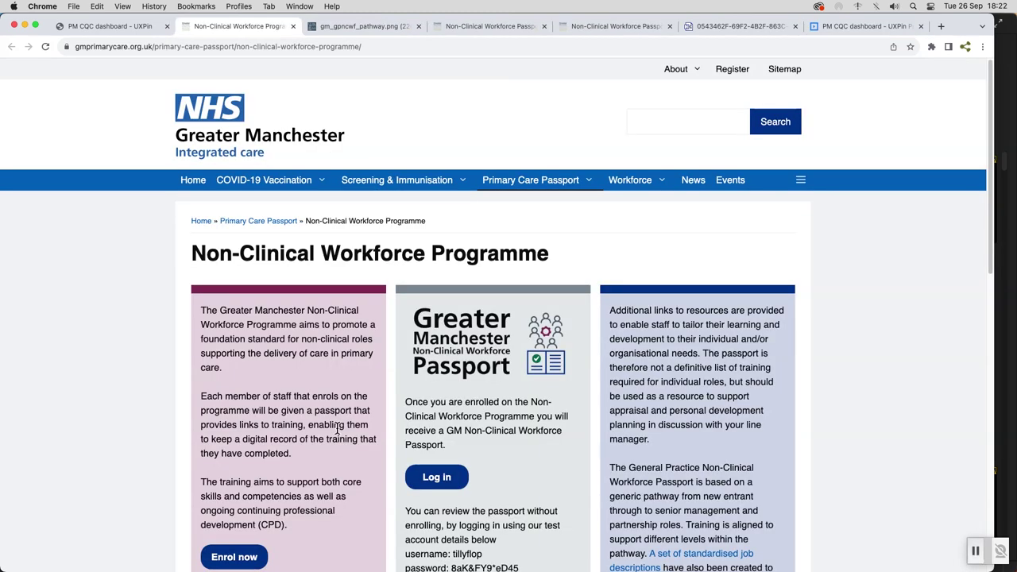
click(475, 32)
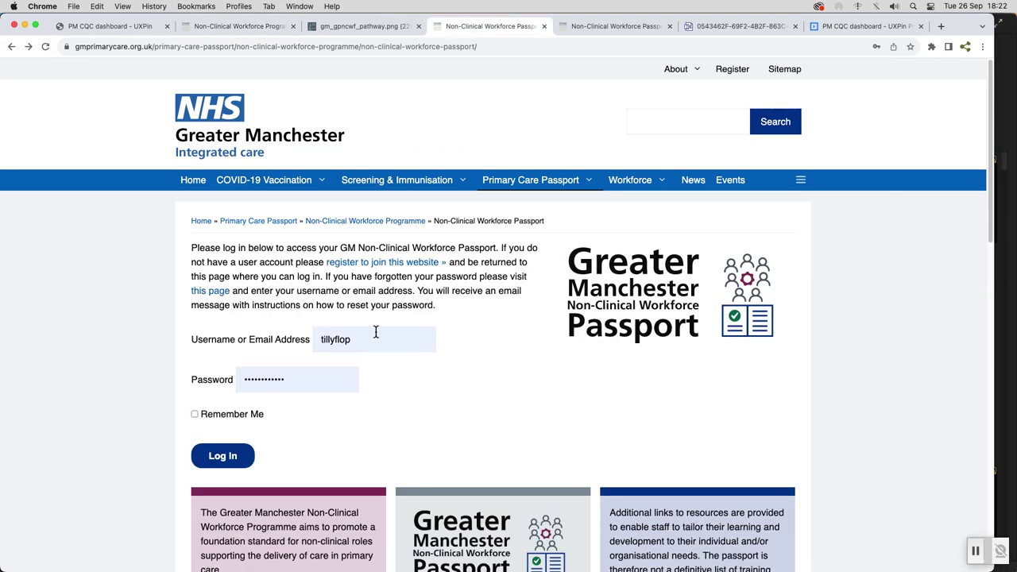
Step: On the logged-in passport, untick the Accountancy and finance section toggle
key(ctrl+Tab)
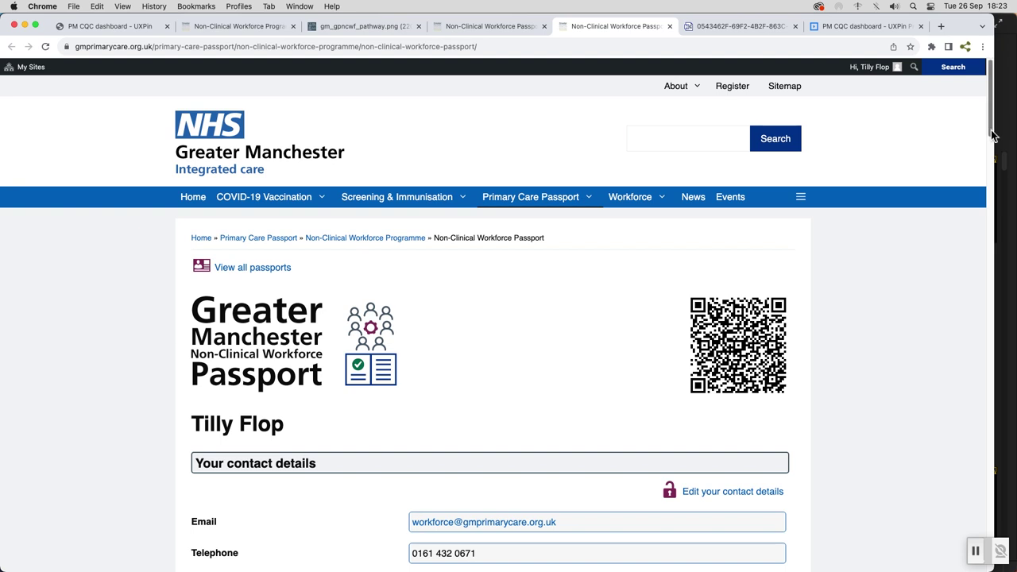
drag(992, 135, 198, 312)
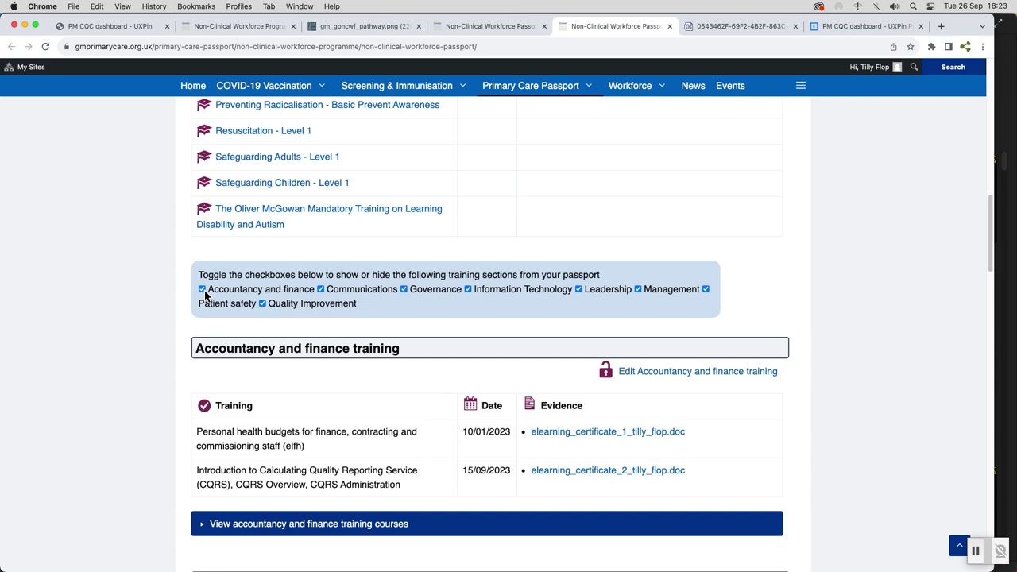
click(203, 290)
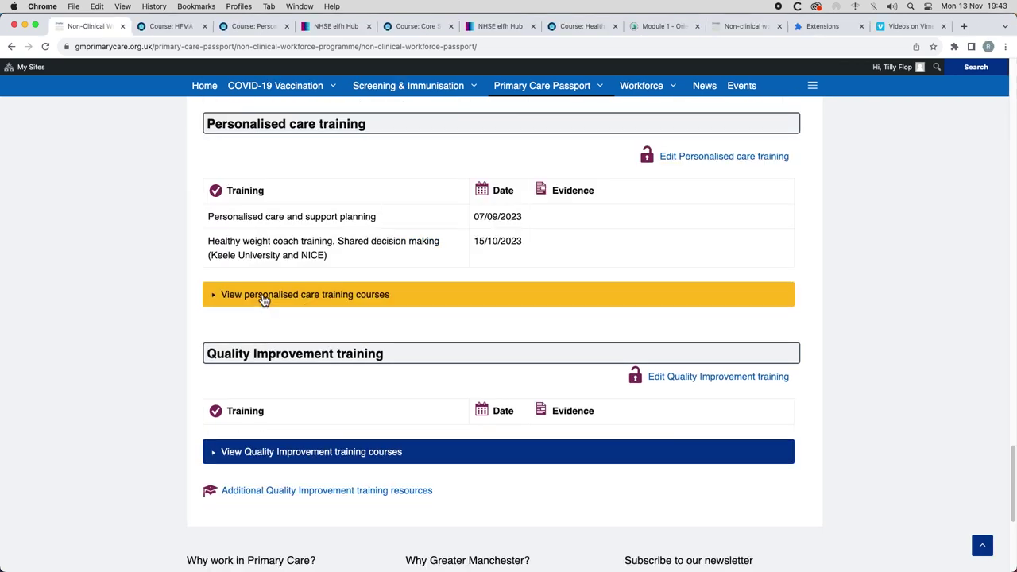
Step: Open Making Every Contact Count and Components of personalised care from the personalised care course list
click(265, 298)
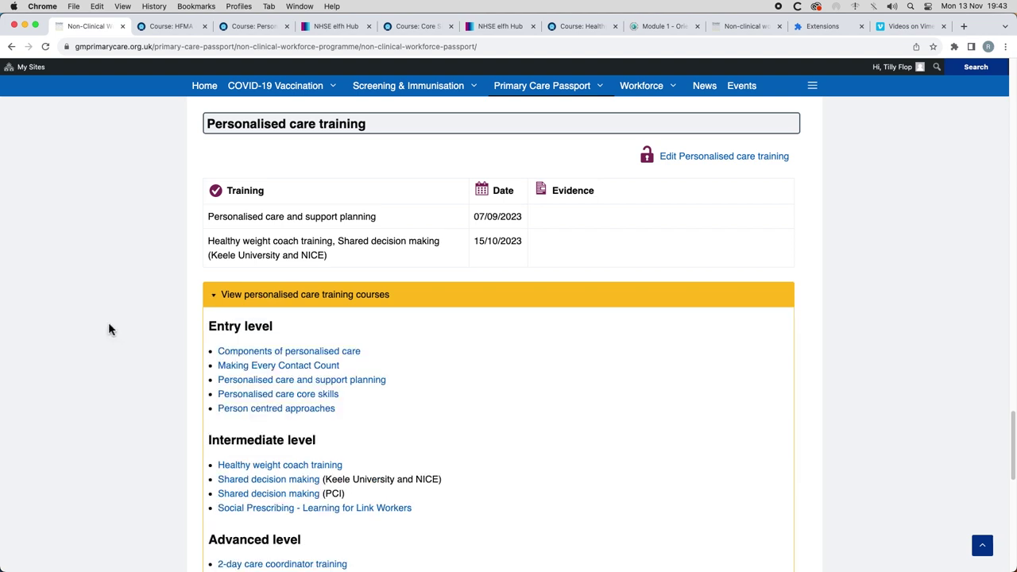
click(293, 364)
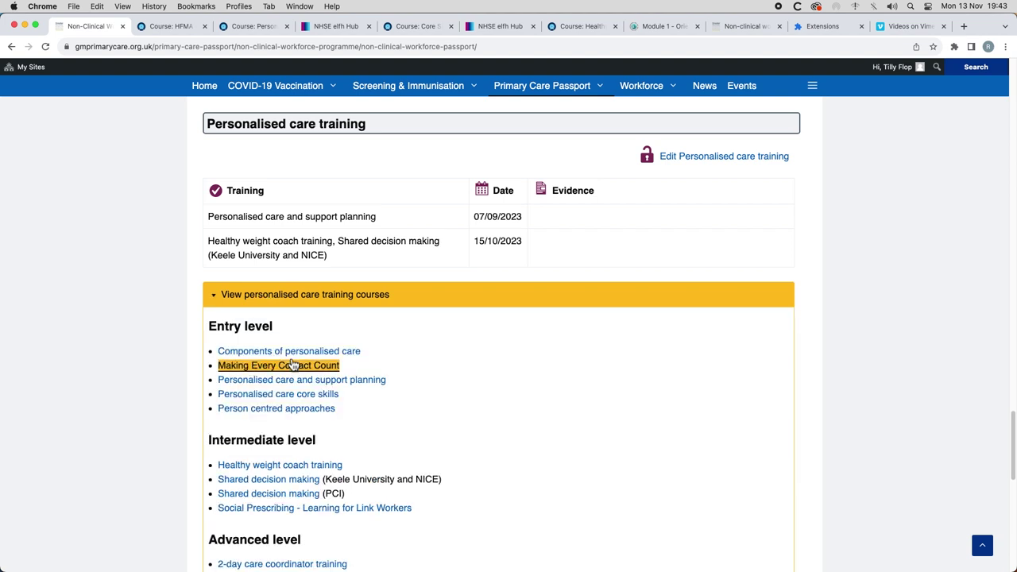
click(306, 353)
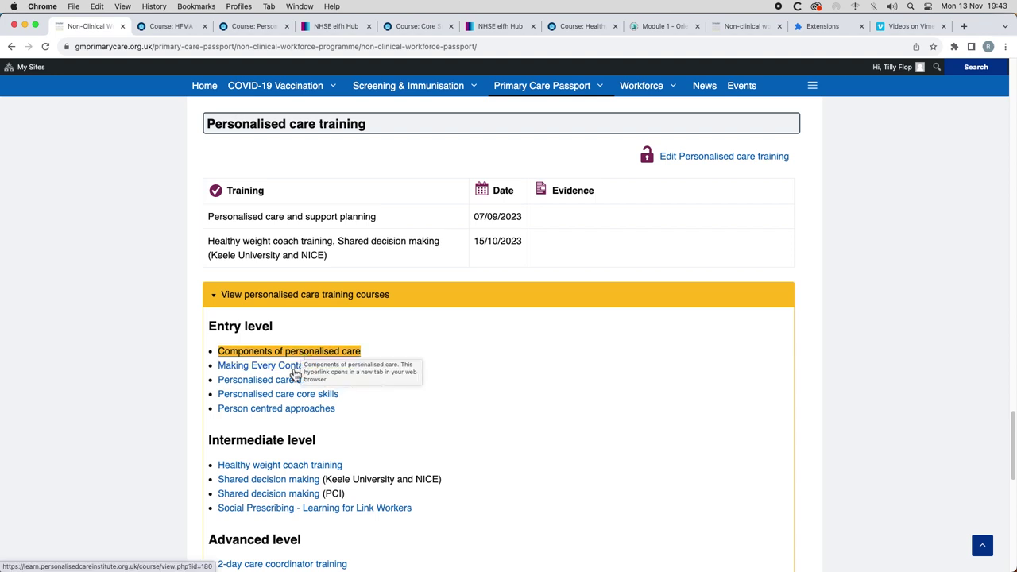
click(178, 28)
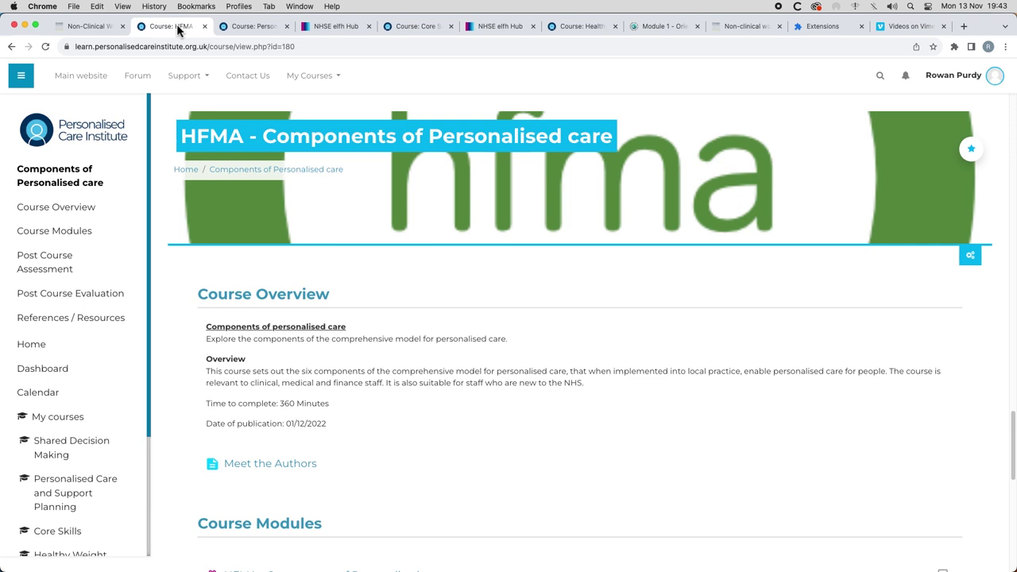
Step: Review each open course tab, from Personalised Care Planning to Module 1, then the Non-clinical workforce page
click(250, 27)
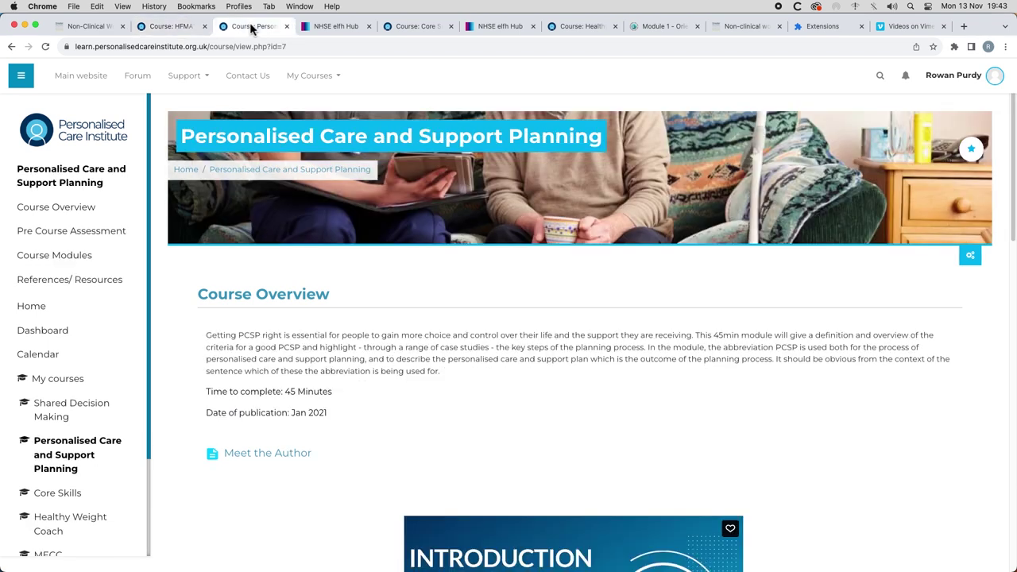
click(339, 28)
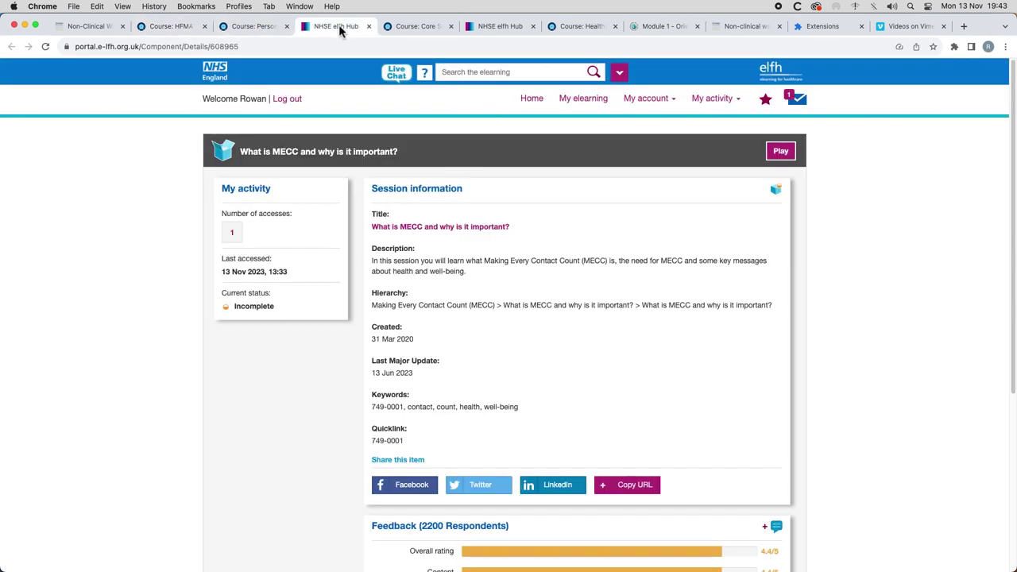
click(412, 28)
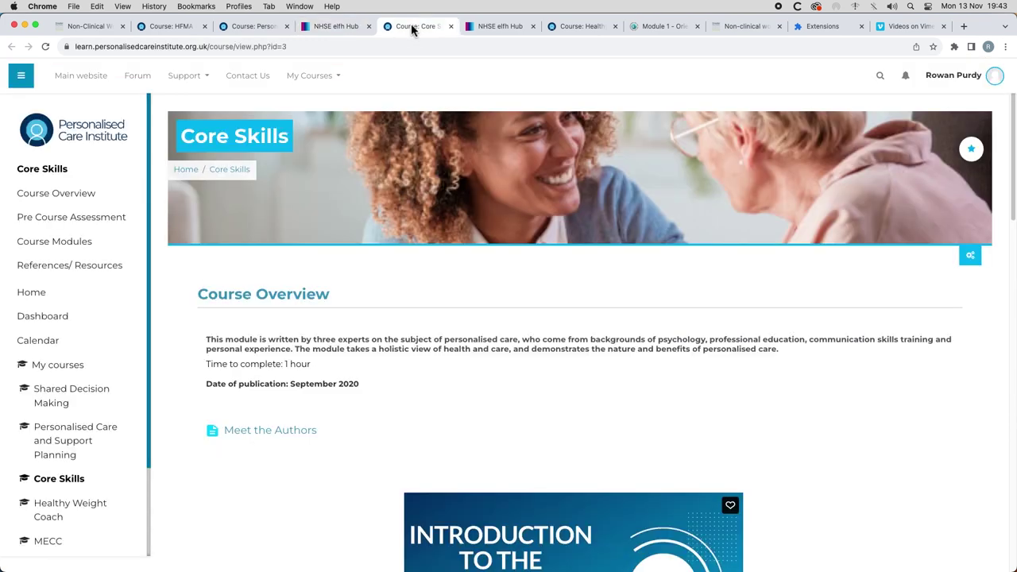
click(497, 27)
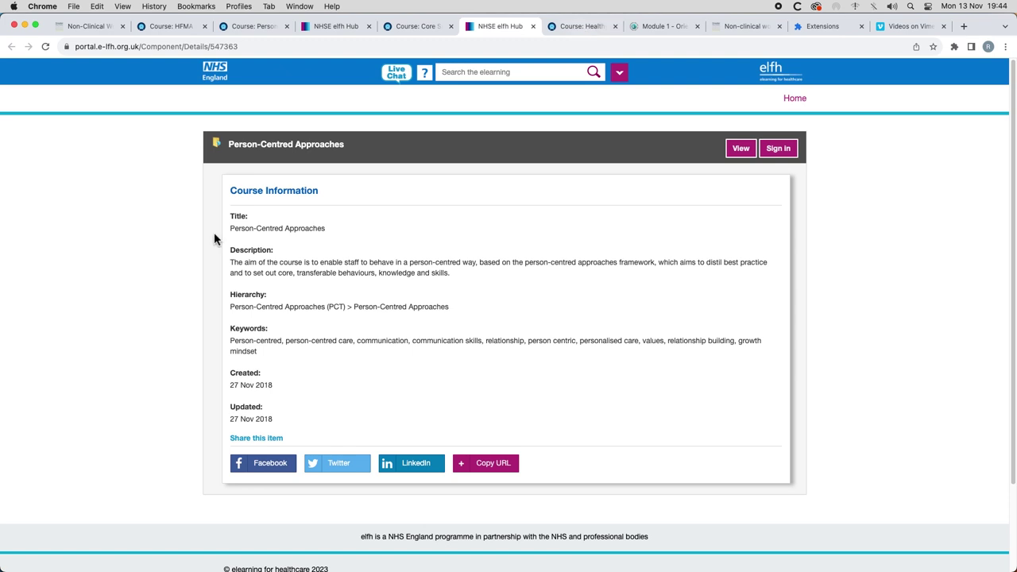
click(584, 28)
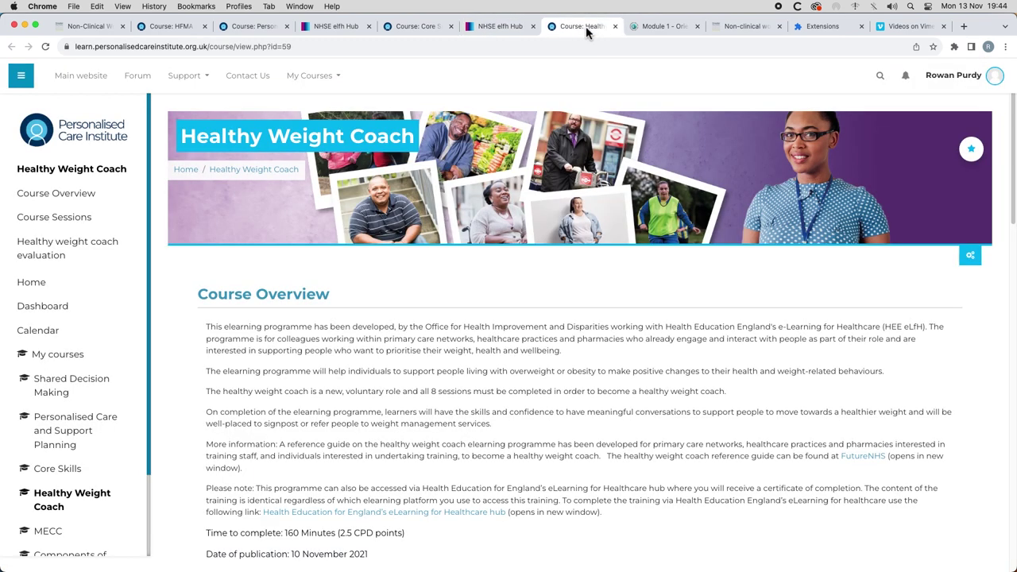
click(659, 26)
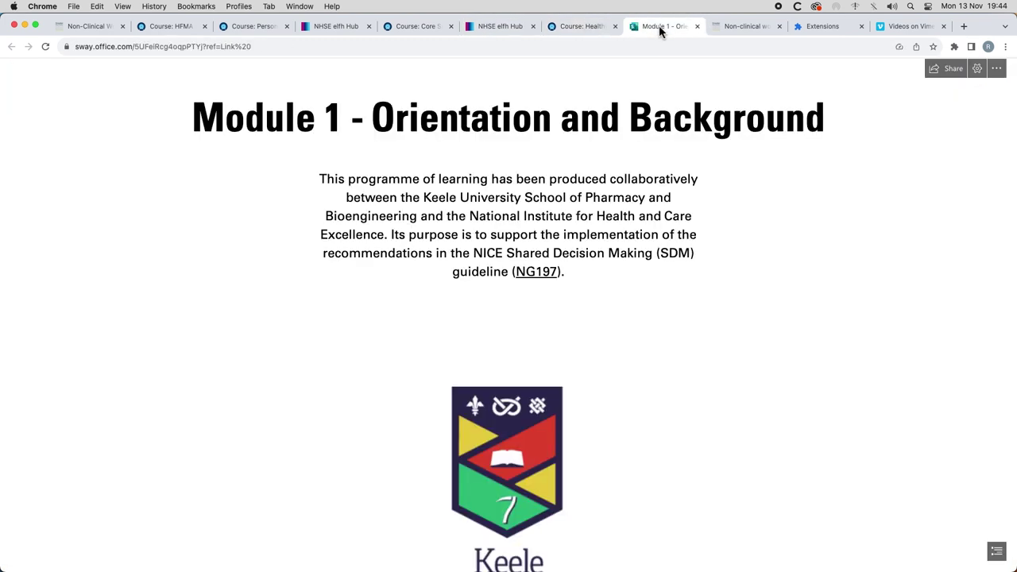
click(747, 26)
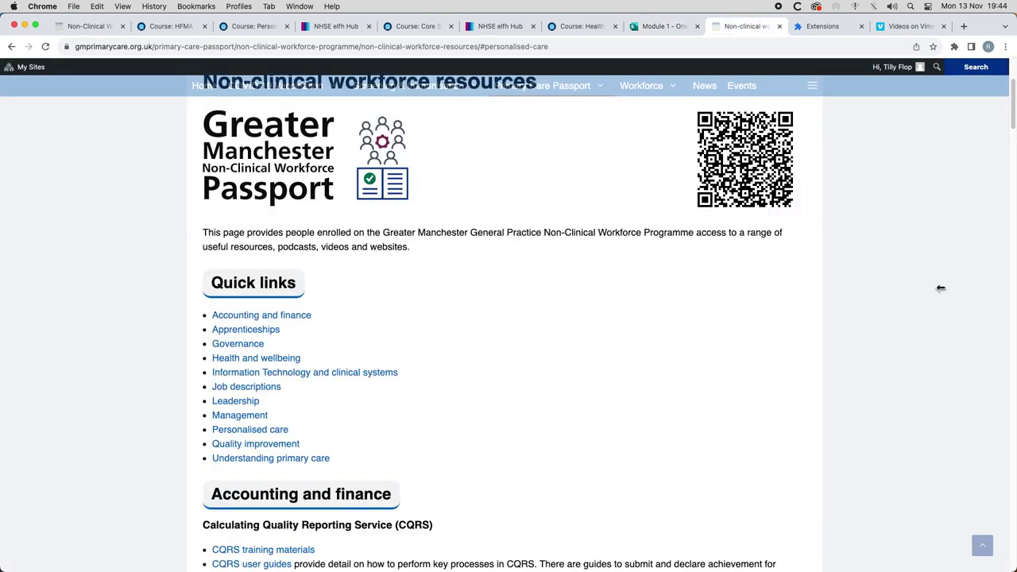
Step: Jump to the Personalised care section of the non-clinical workforce resources page
click(251, 430)
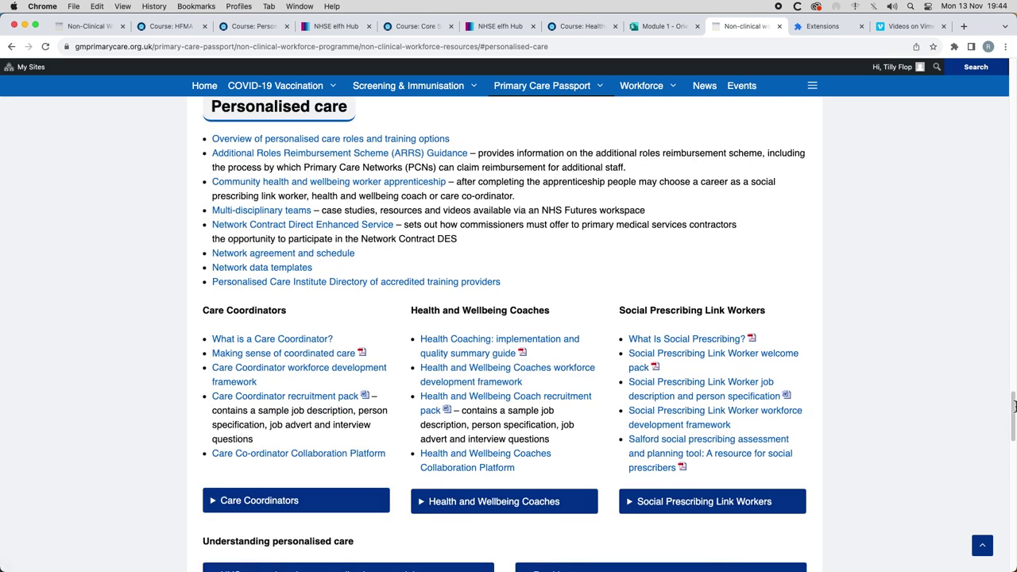
click(1014, 409)
drag(1014, 409, 1009, 422)
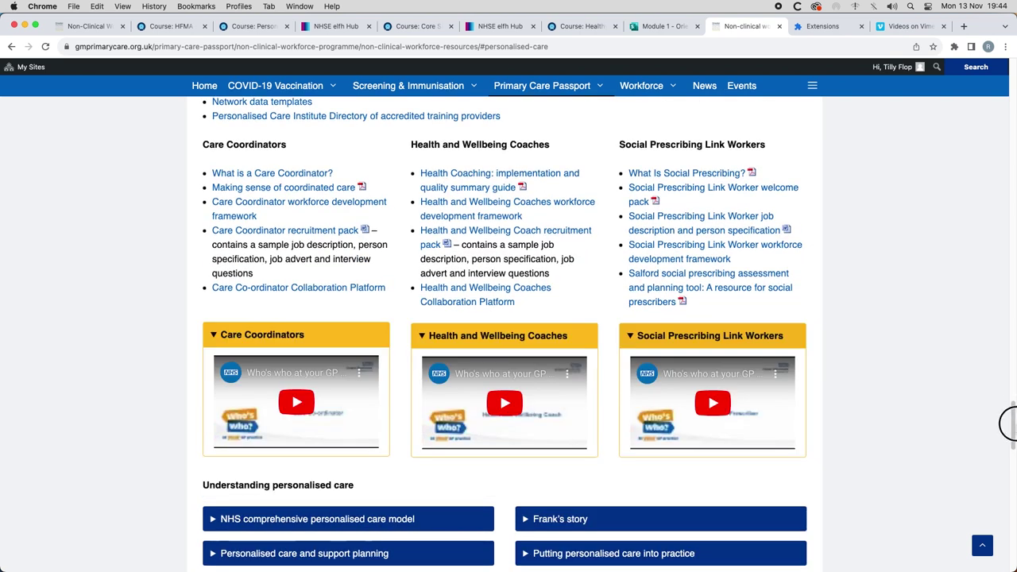
scroll(329, 170, down, 10)
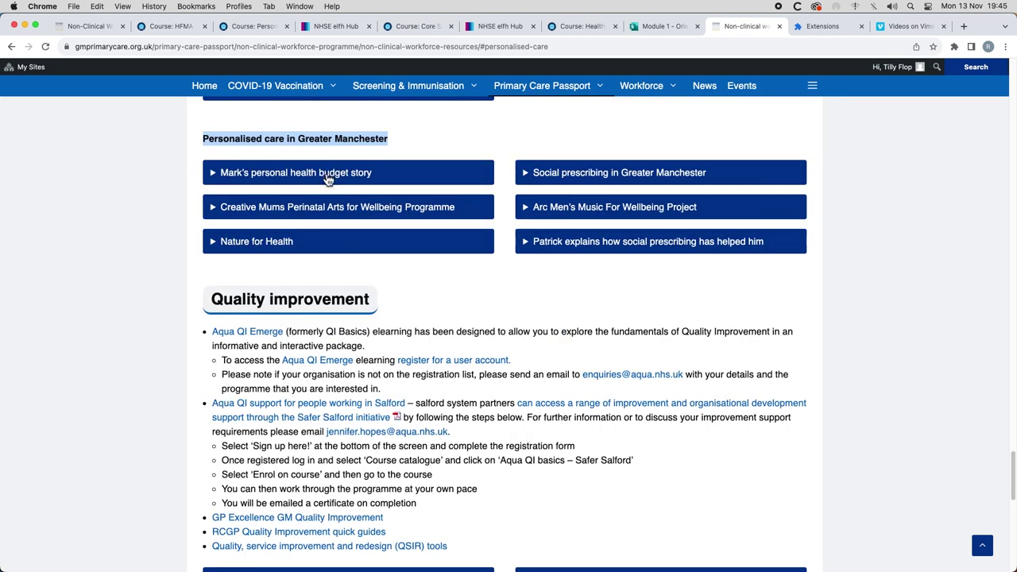
Step: Expand the personal health budget, Social prescribing and Creative Mums/Arc Men's Music videos, then leave for the programme page
click(328, 179)
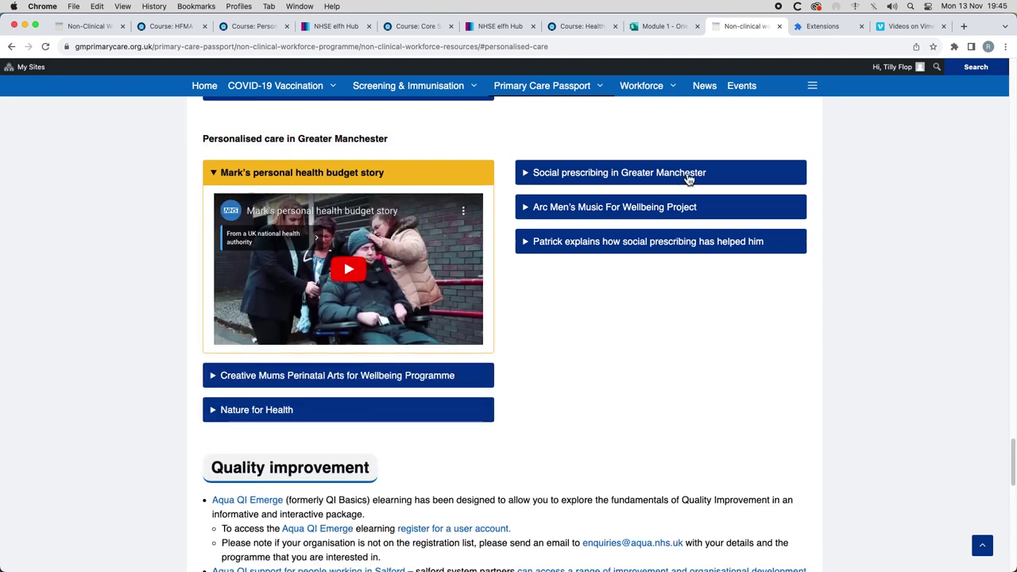
click(686, 178)
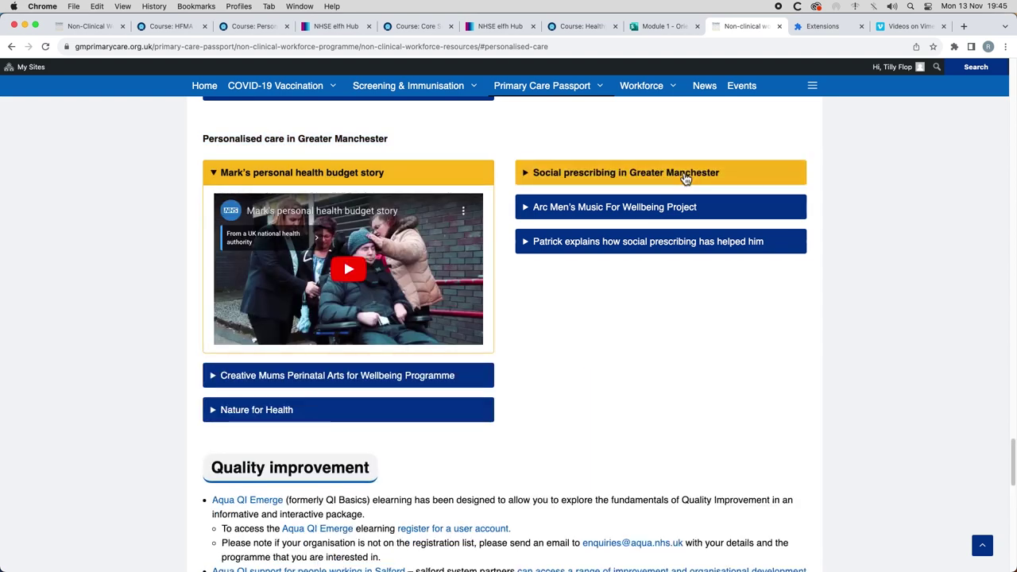
click(431, 379)
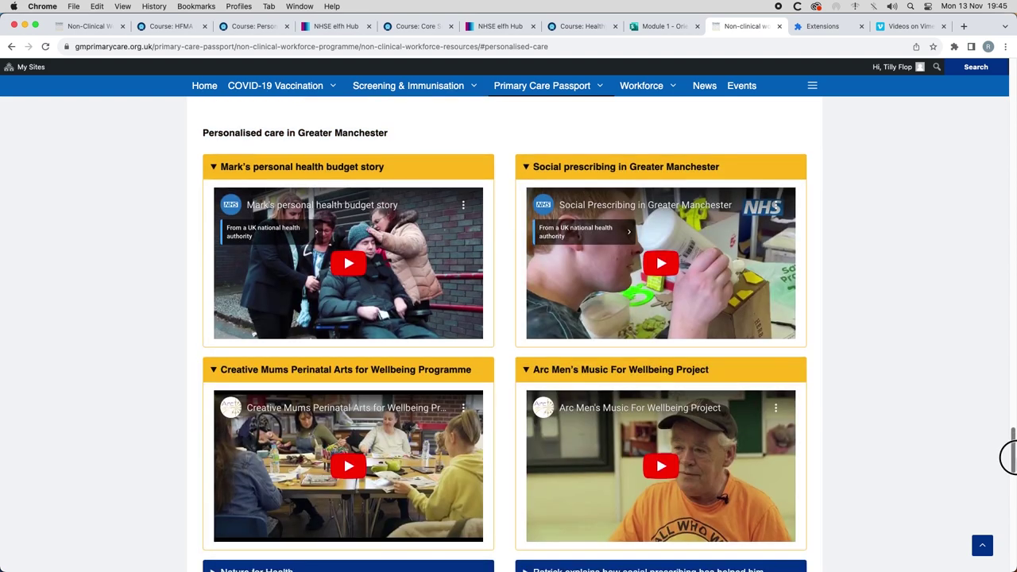
scroll(1007, 466, down, 2)
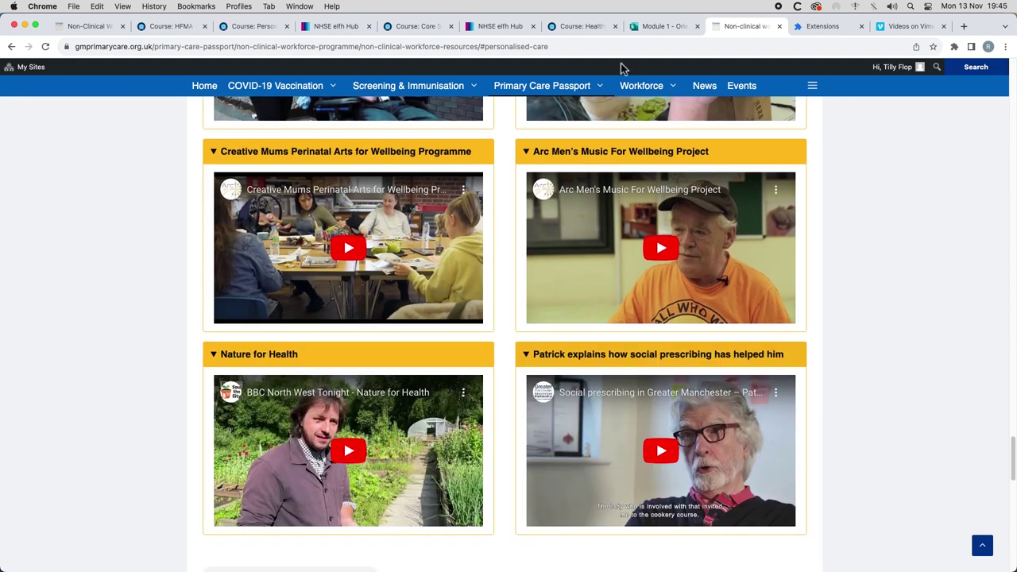
click(78, 29)
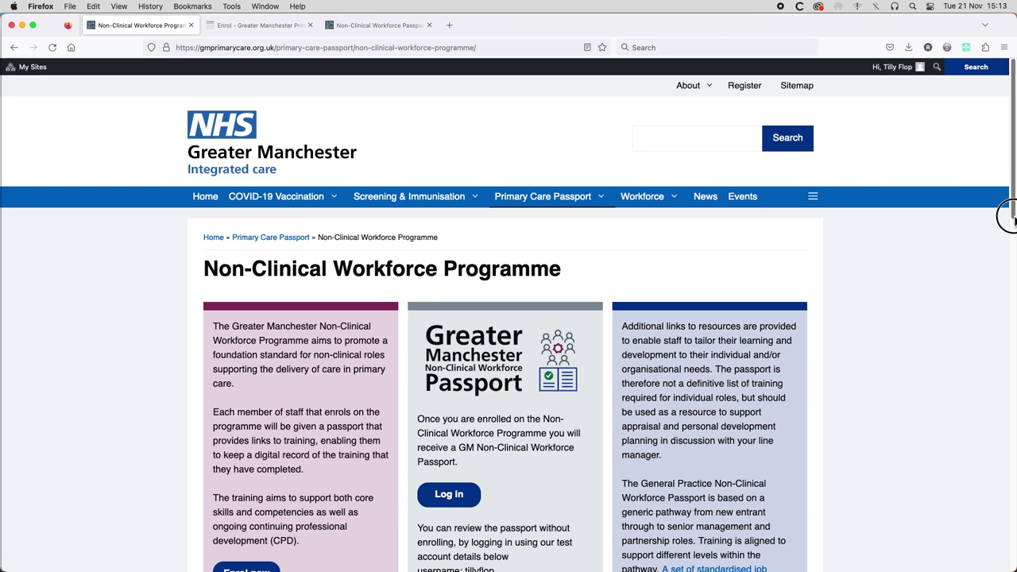
Step: Scroll down the Non-Clinical Workforce Programme page and open its Enrol now form
drag(1008, 219, 1008, 263)
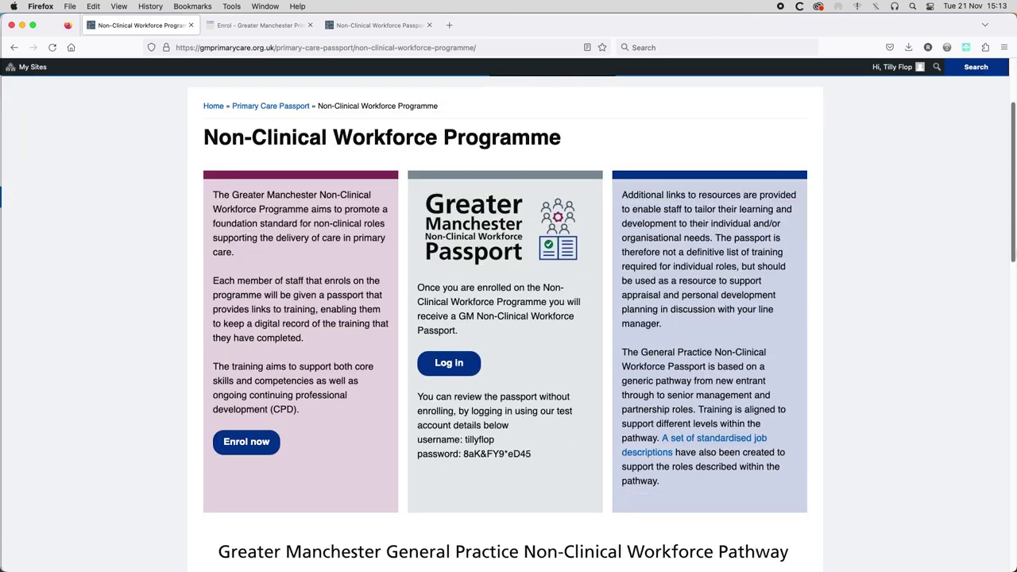
click(244, 452)
click(256, 24)
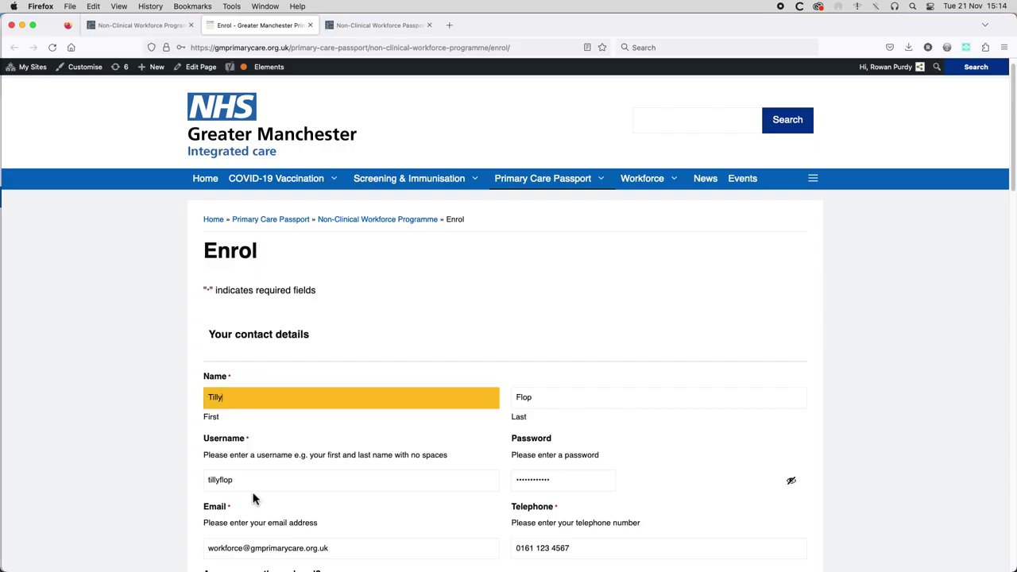
key(Tab)
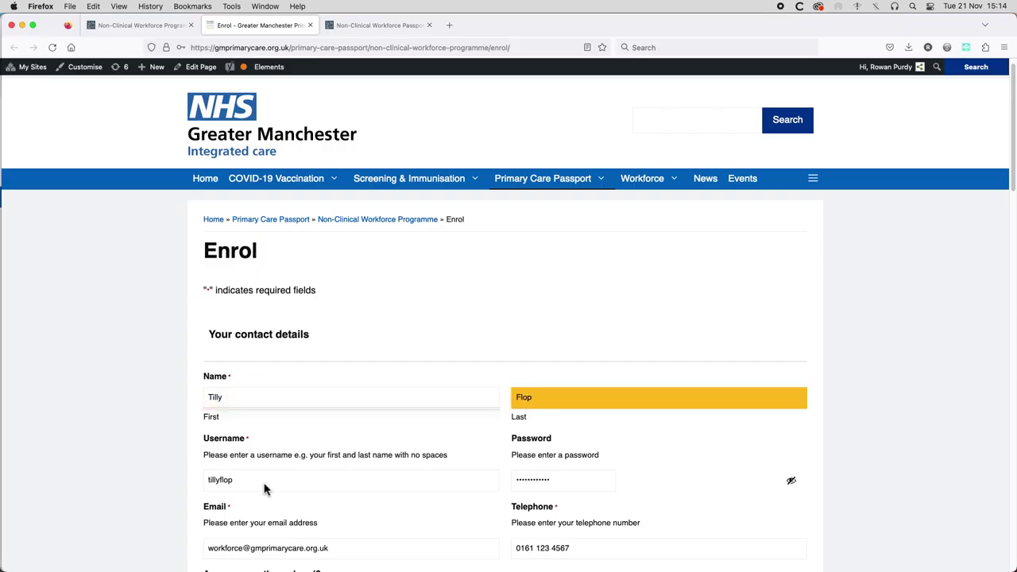
key(Tab)
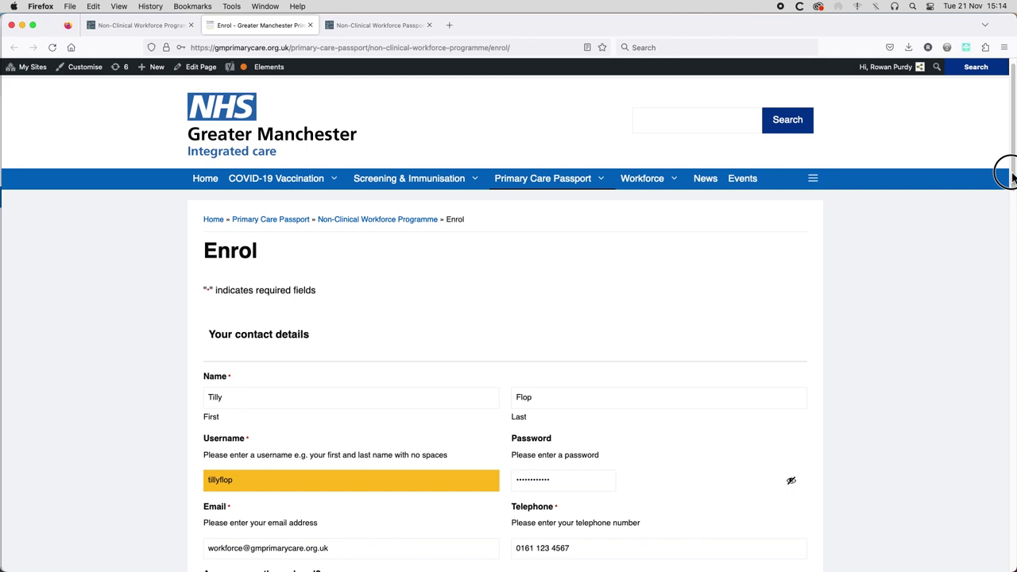
drag(1008, 219, 1013, 388)
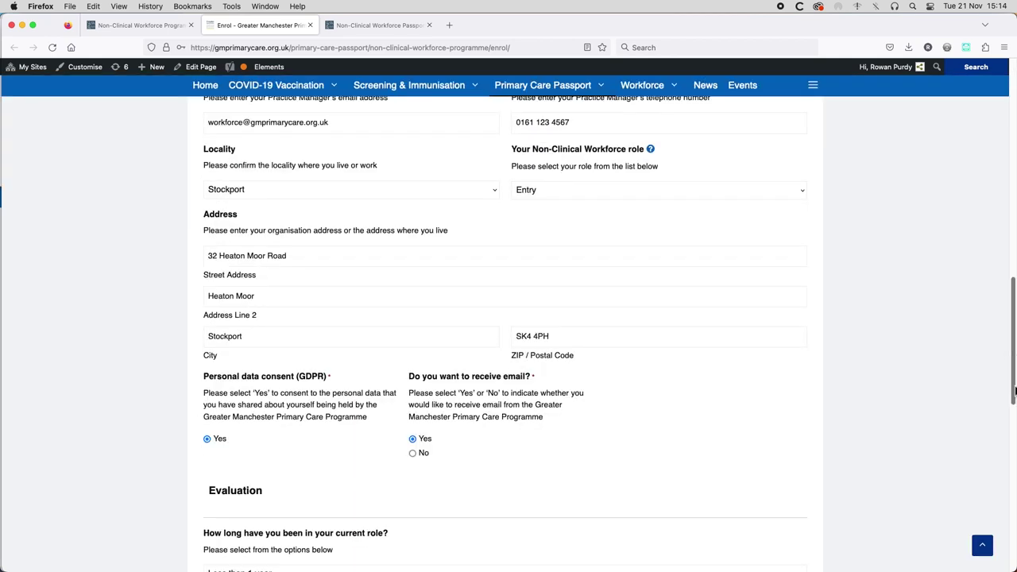
click(208, 380)
drag(208, 380, 414, 386)
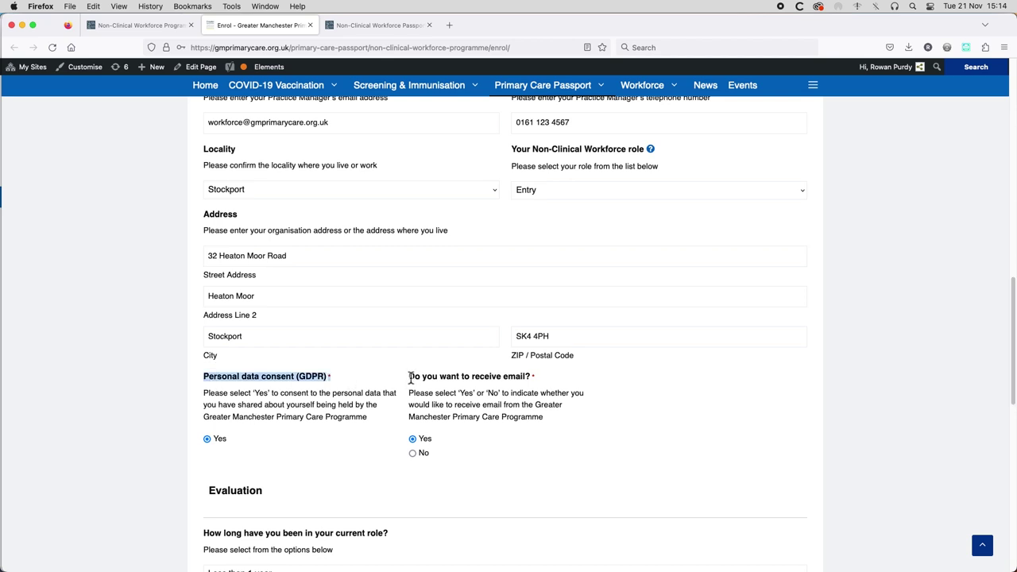
triple_click(544, 378)
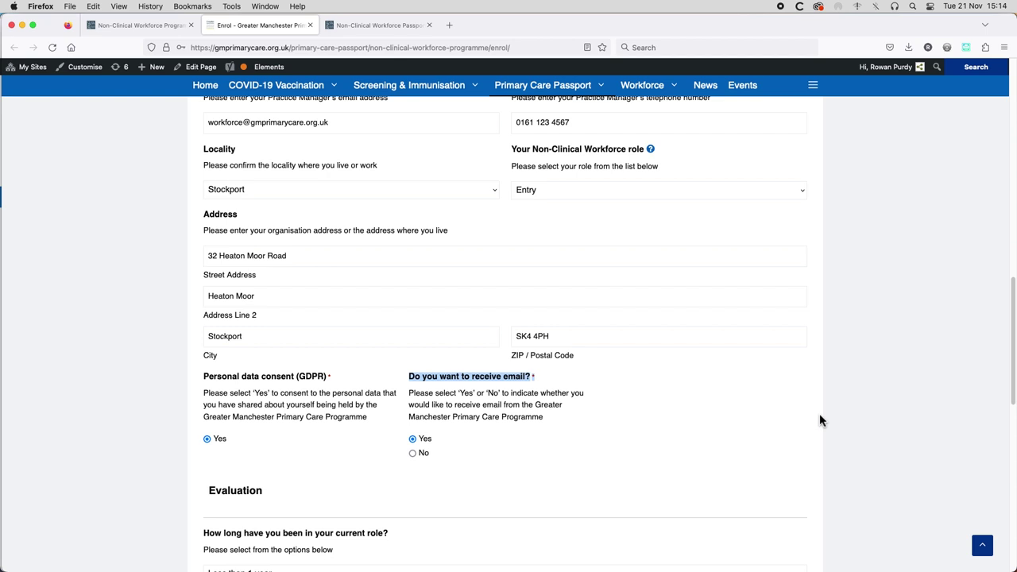
click(1006, 461)
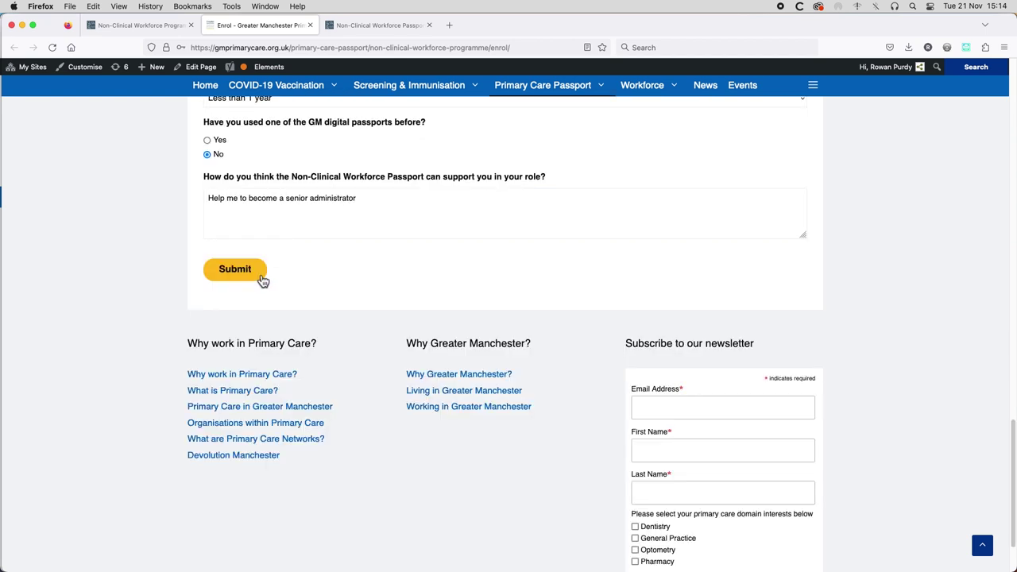
click(161, 30)
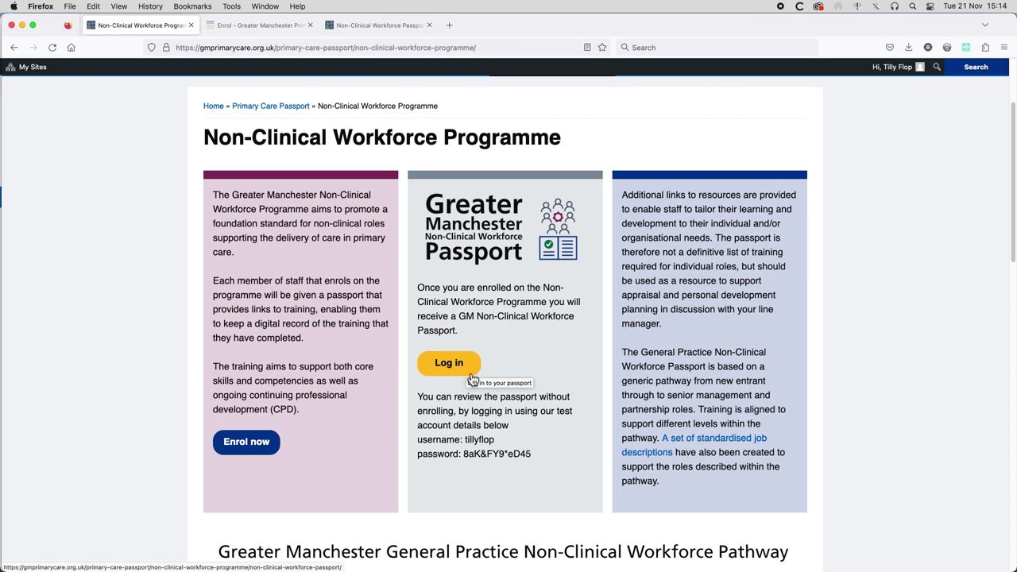
Step: Log in with the autofilled test account and scroll to the passport's training sections
click(449, 363)
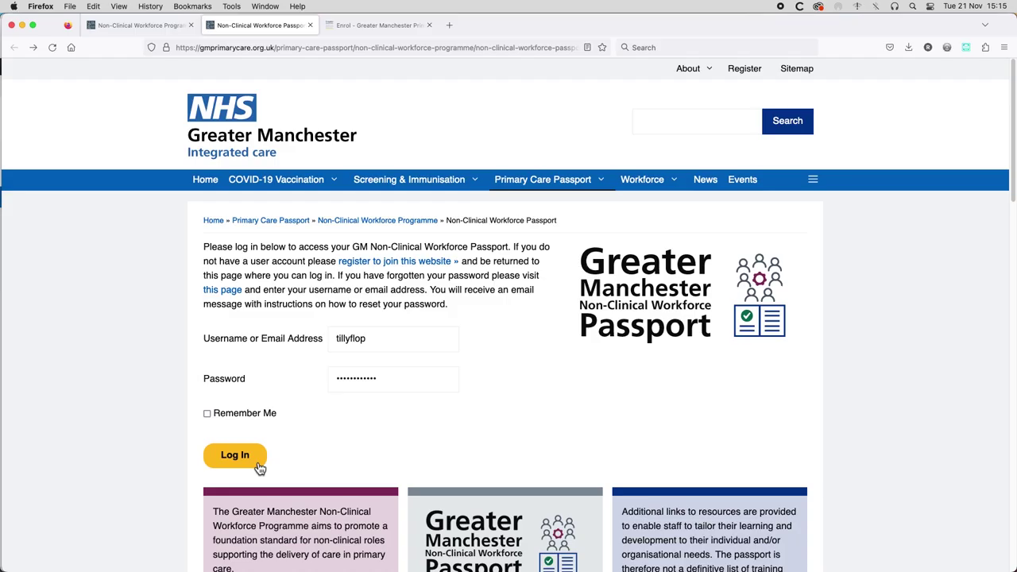
click(254, 459)
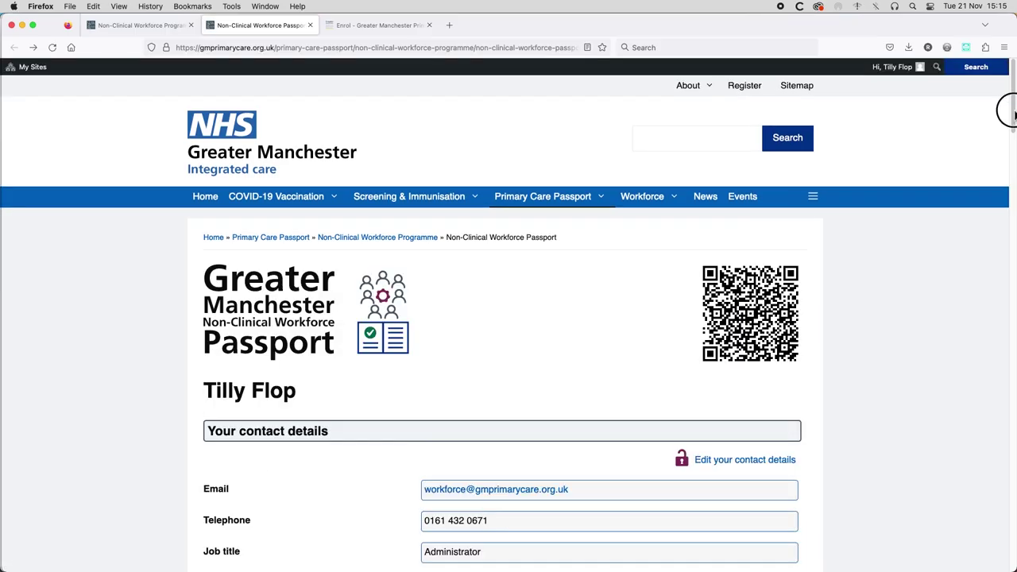
drag(1010, 200, 1010, 249)
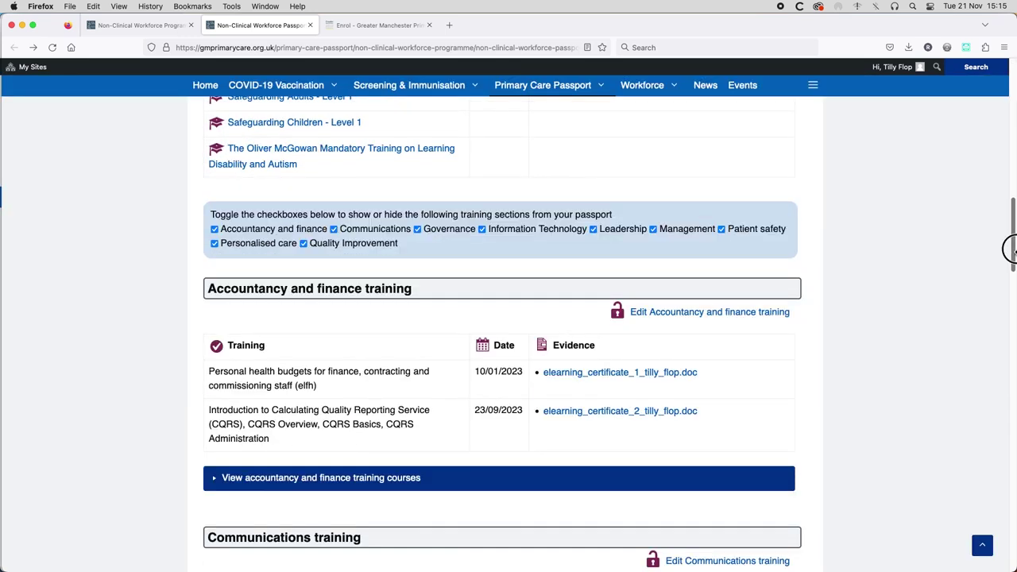